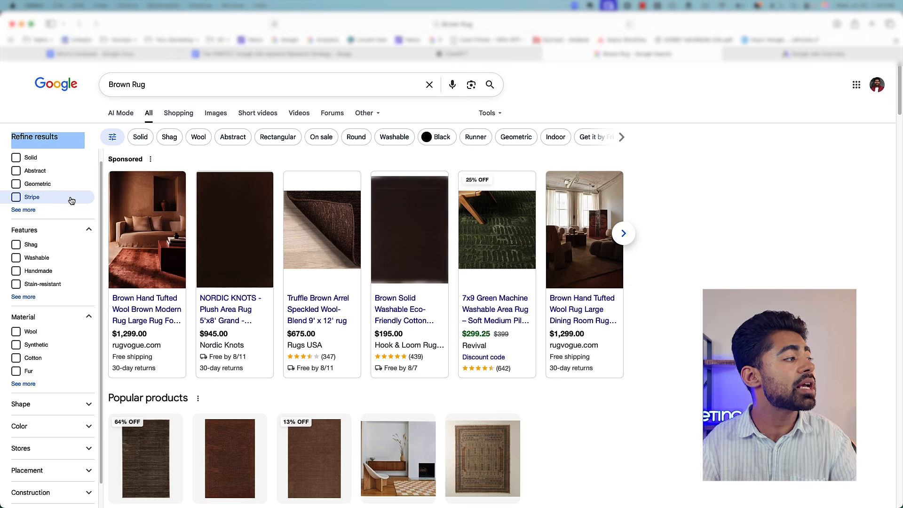
Step: Look through the refinement filters for the Brown Rug results, collapsing and reopening the Pattern options
scroll(59, 202, "down", 1)
scroll(46, 235, "down", 5)
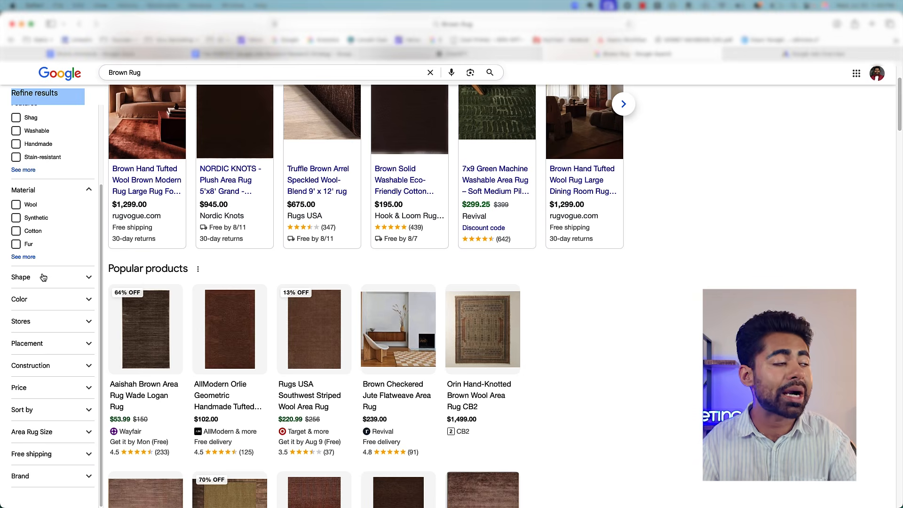
scroll(44, 277, "up", 6)
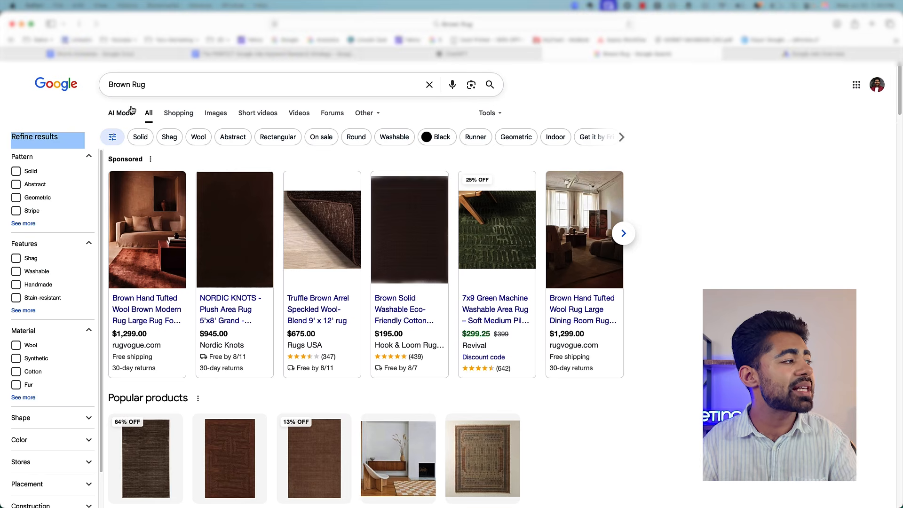
double_click(126, 83)
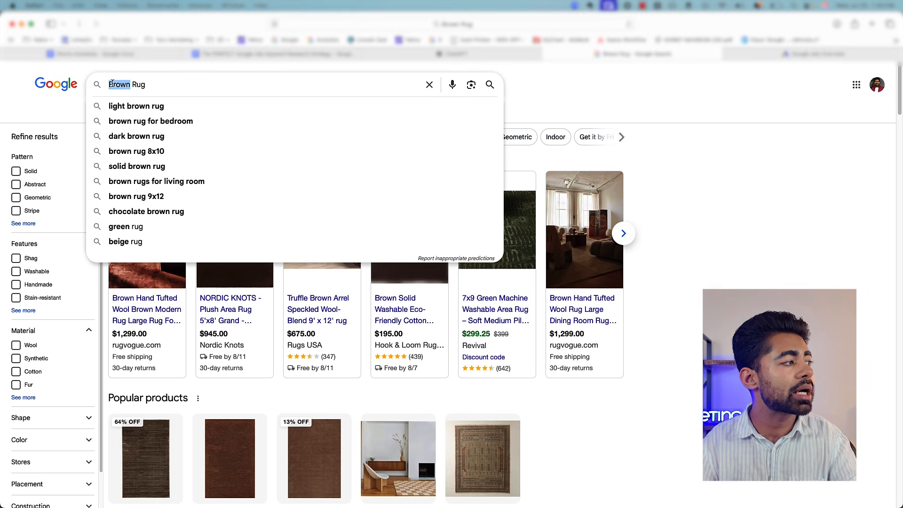
left_click(111, 84)
left_click(32, 155)
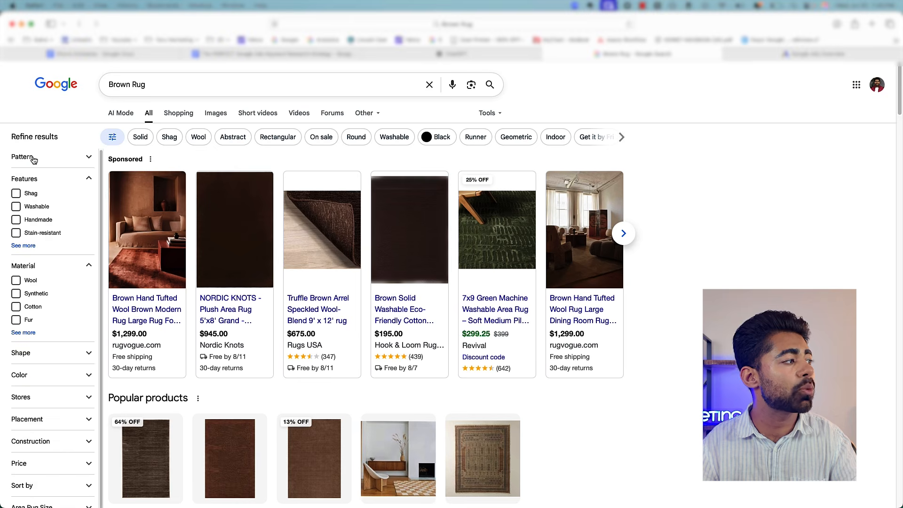
left_click(31, 156)
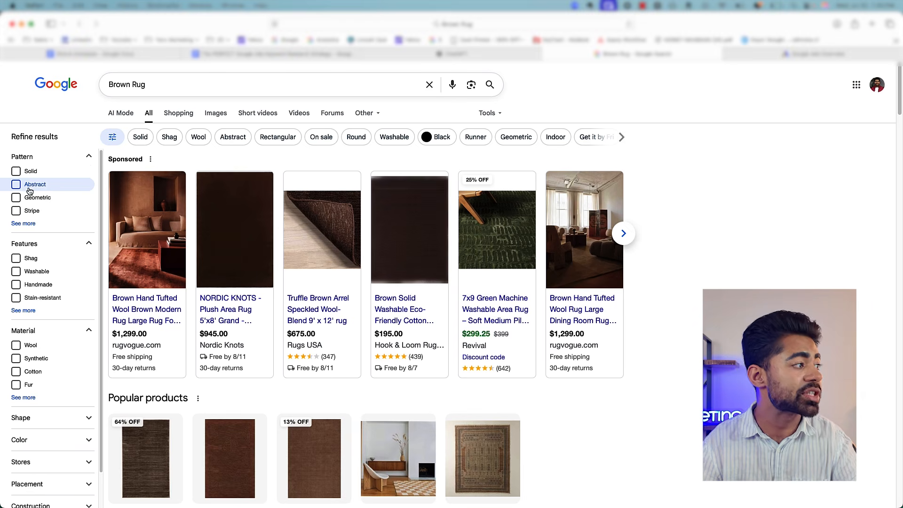
Step: Examine the Features and Material filters and the remaining filter categories, collapsing and reopening the Material options
scroll(29, 207, "down", 1)
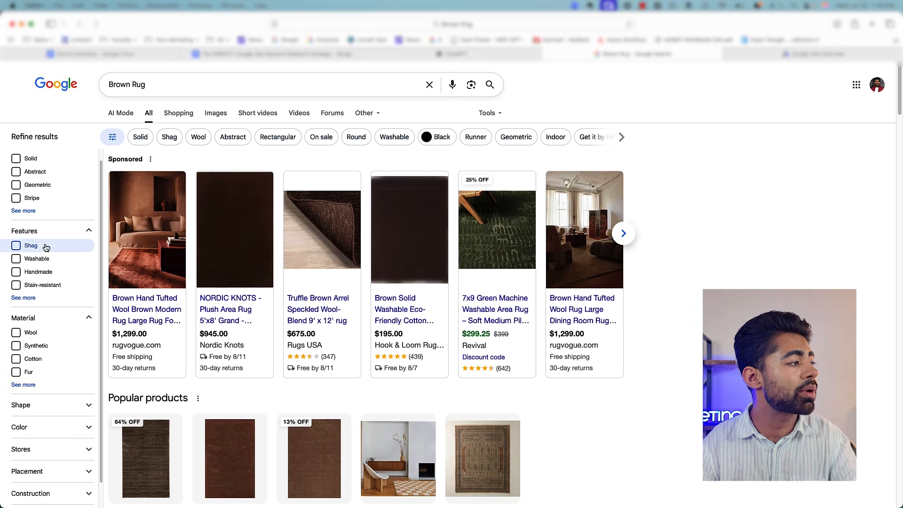
scroll(40, 277, "down", 4)
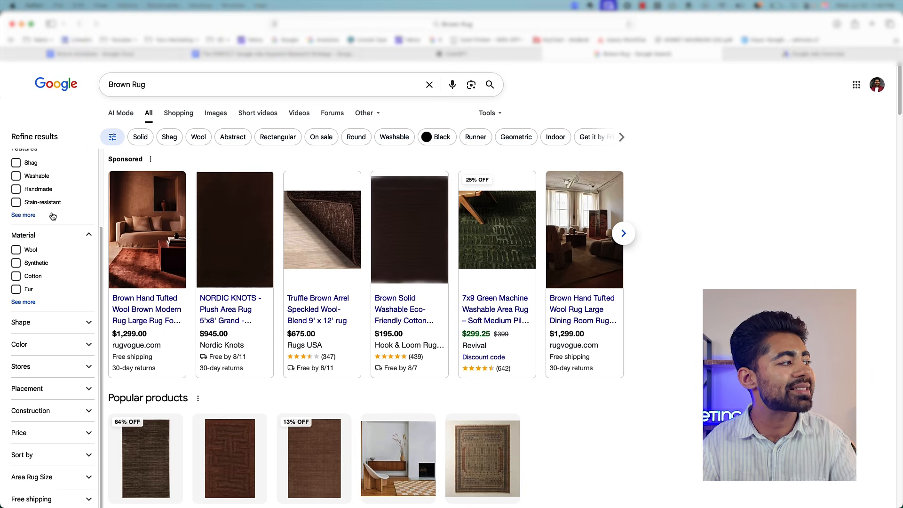
scroll(41, 293, "down", 2)
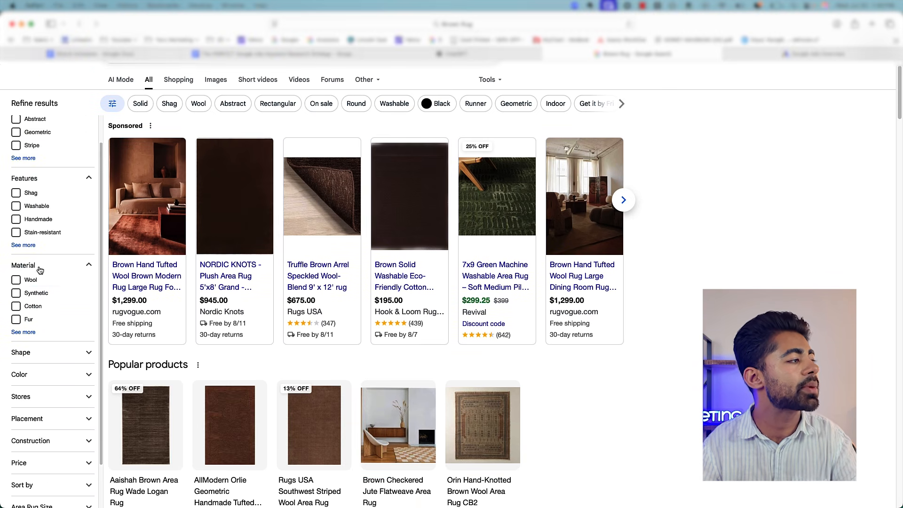
scroll(40, 273, "down", 2)
left_click(92, 220)
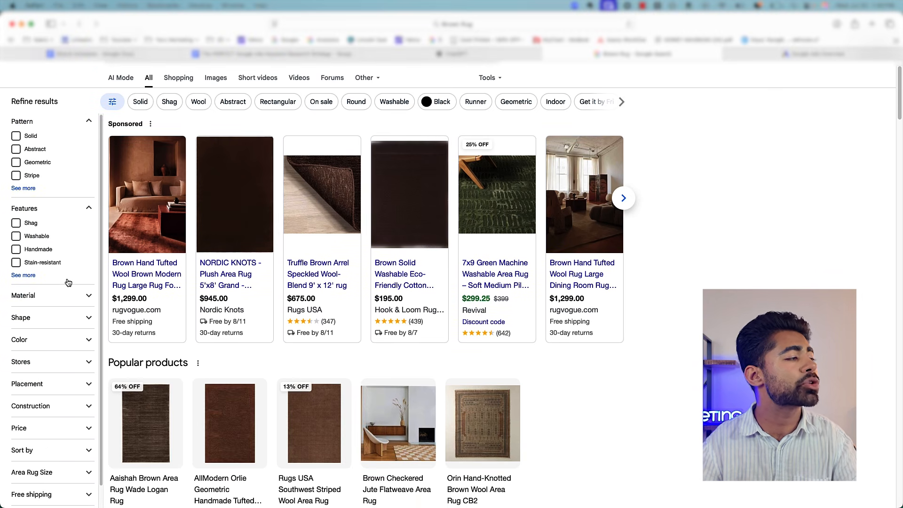
scroll(63, 287, "down", 3)
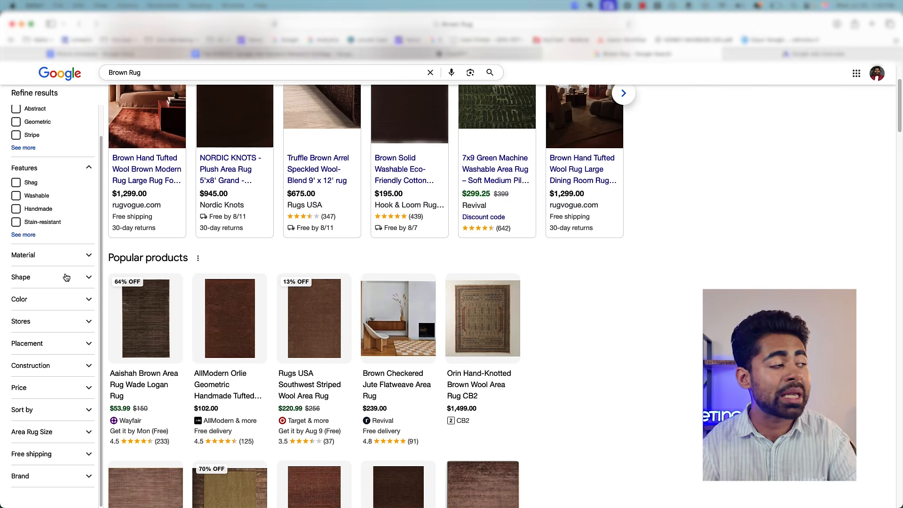
left_click(73, 259)
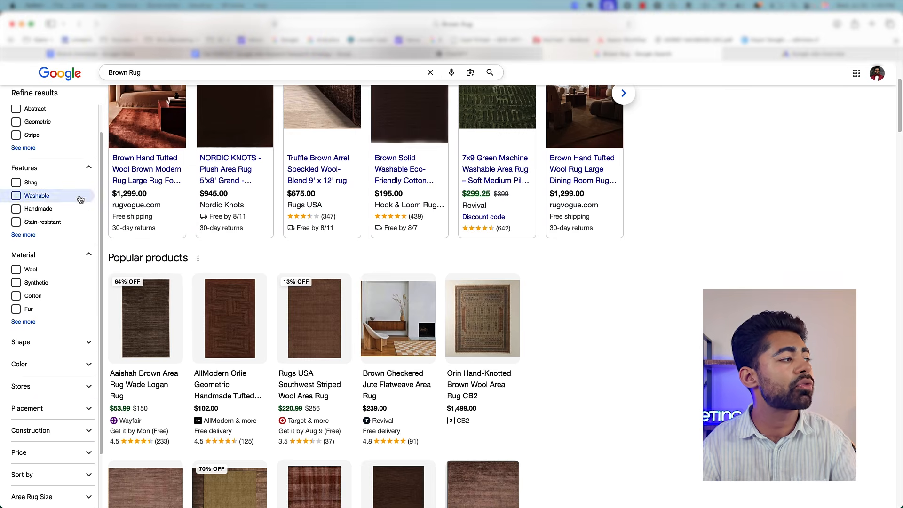
Step: Insert "wool" into the search query so it reads "Brown wool Rug", without running the search
left_click(131, 73)
type("wool")
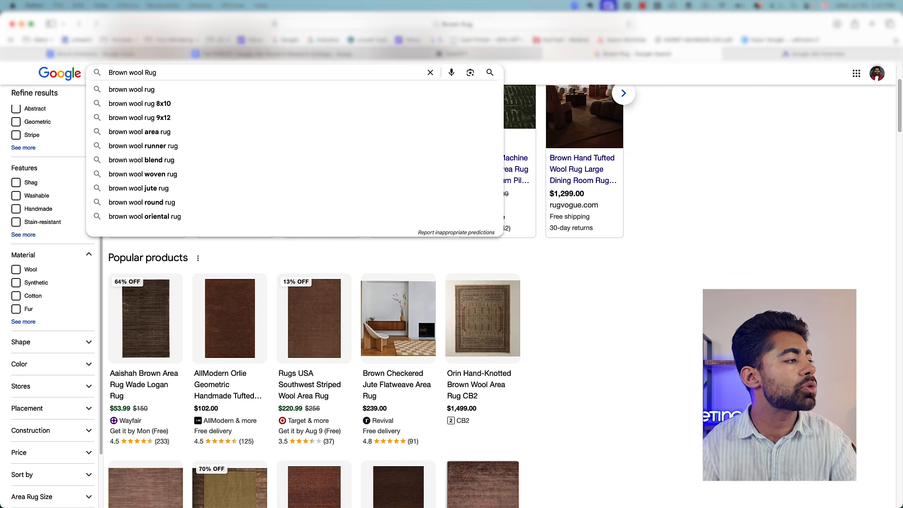
Step: Dismiss the search suggestions and collapse the Material, Features and Pattern filters
left_click(94, 258)
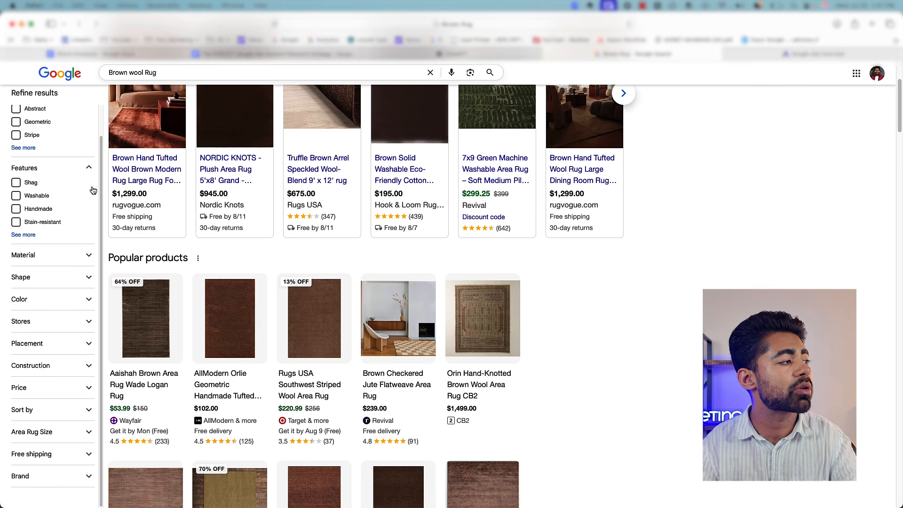
scroll(92, 174, "up", 2)
left_click(92, 113)
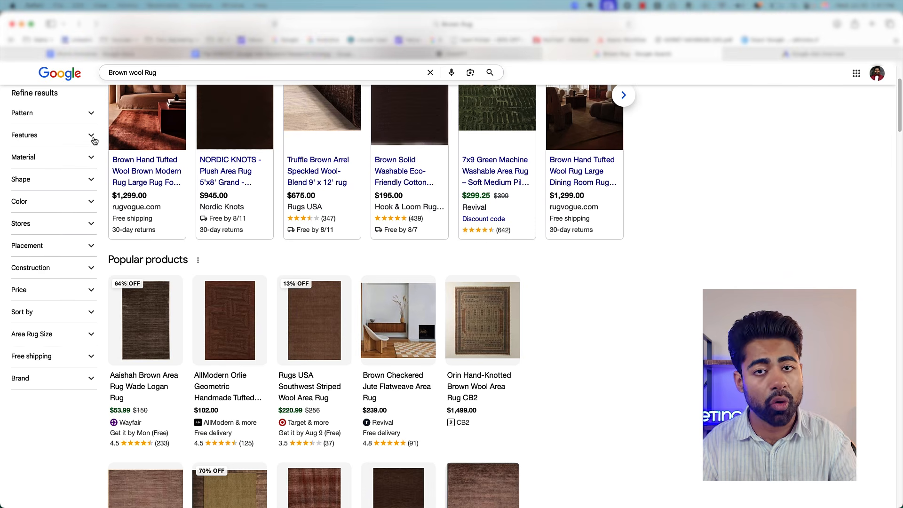
scroll(69, 198, "up", 3)
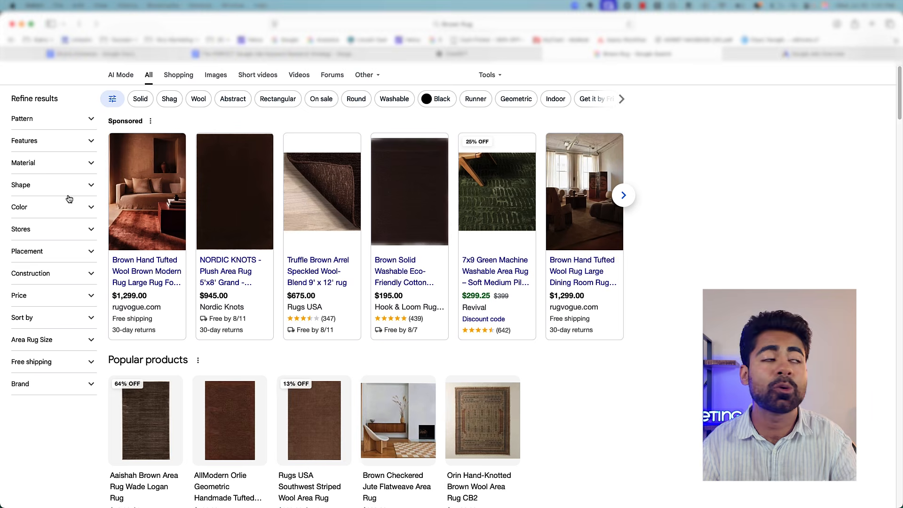
scroll(62, 201, "up", 1)
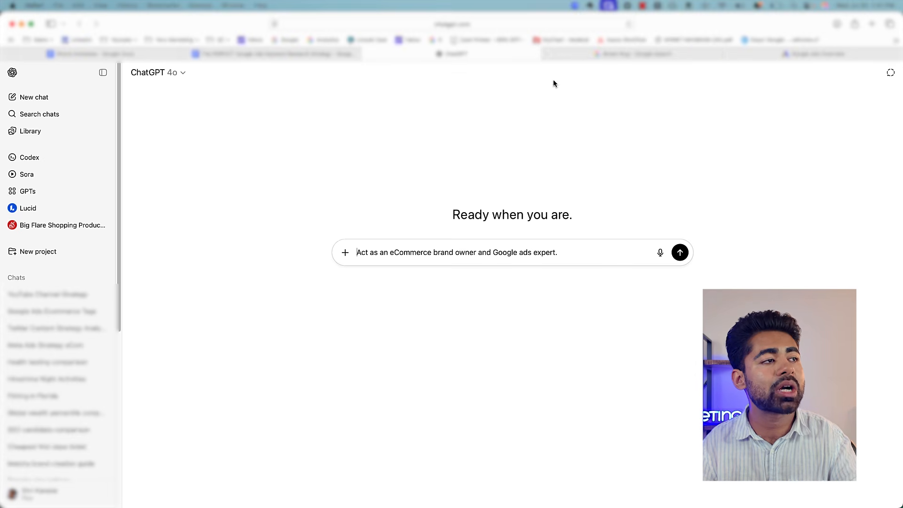
Step: Return to the Google results, remove "wool" from the search query and select the whole query
left_click(572, 57)
left_click_drag(150, 84, 281, 90)
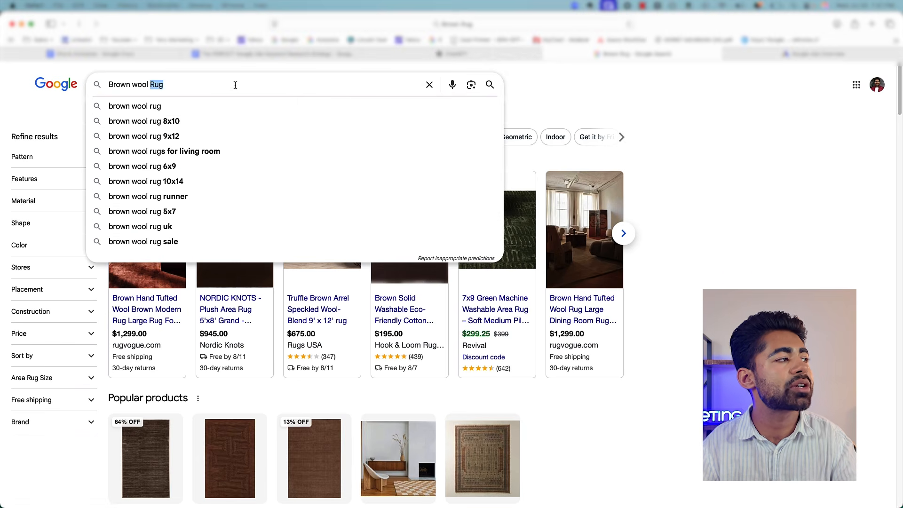
double_click(139, 83)
key("BackSpace")
key("super+a")
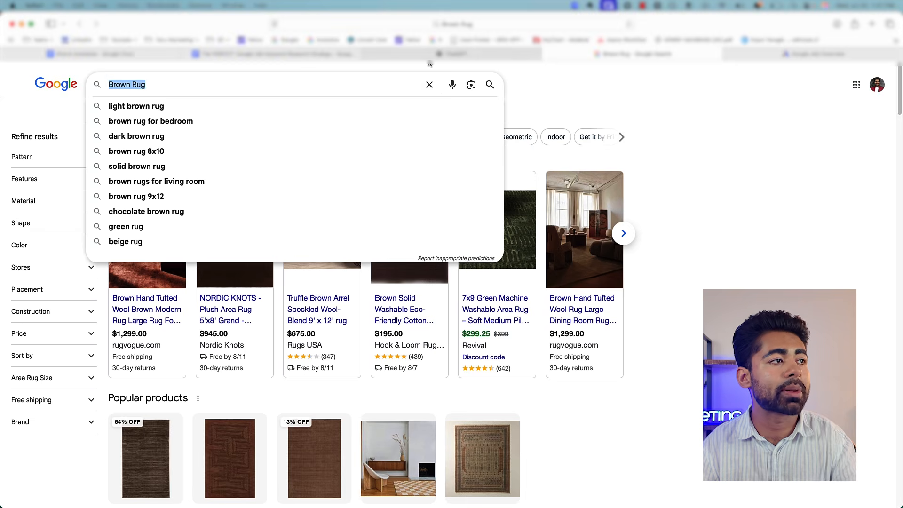
Step: Switch to ChatGPT, review the drafted eCommerce and Google ads expert prompt, and place the cursor at its end
left_click(448, 62)
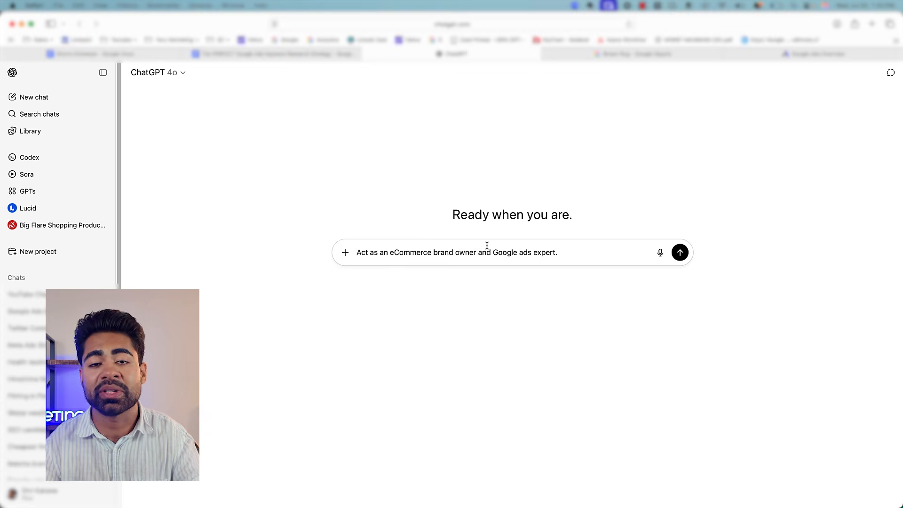
double_click(495, 251)
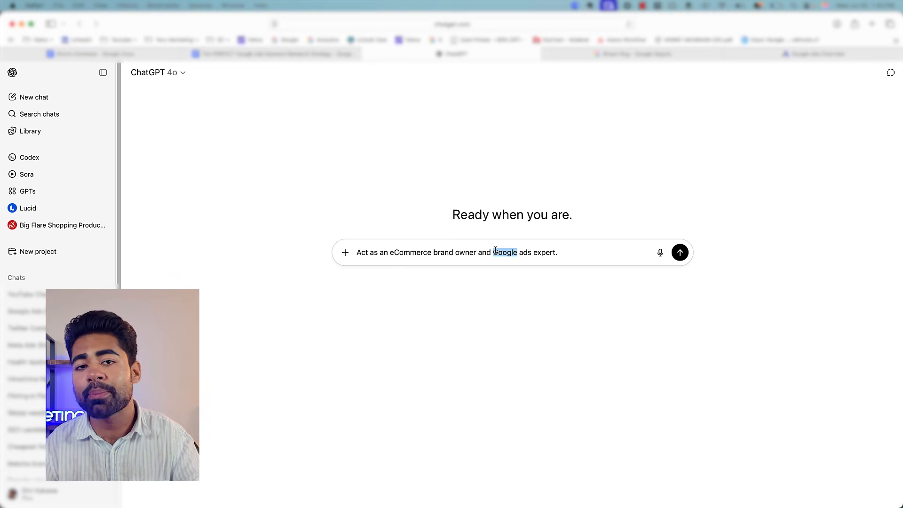
triple_click(495, 250)
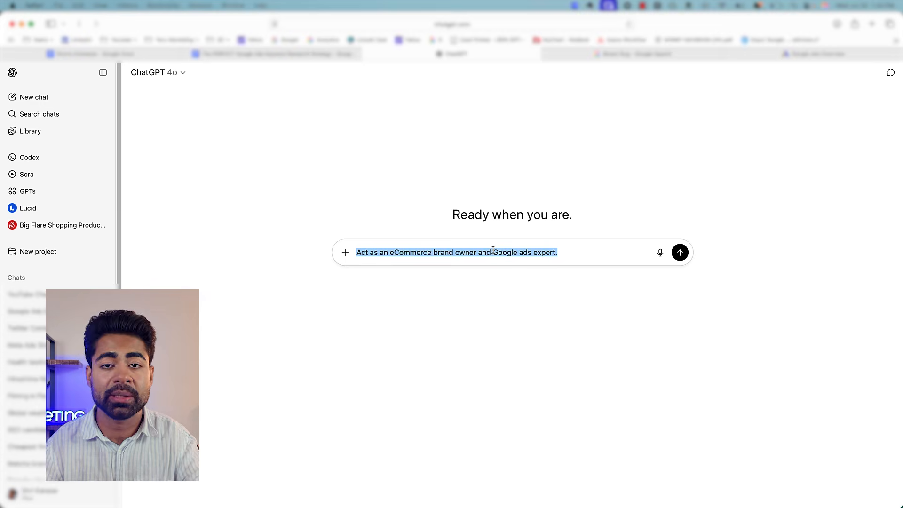
left_click(493, 251)
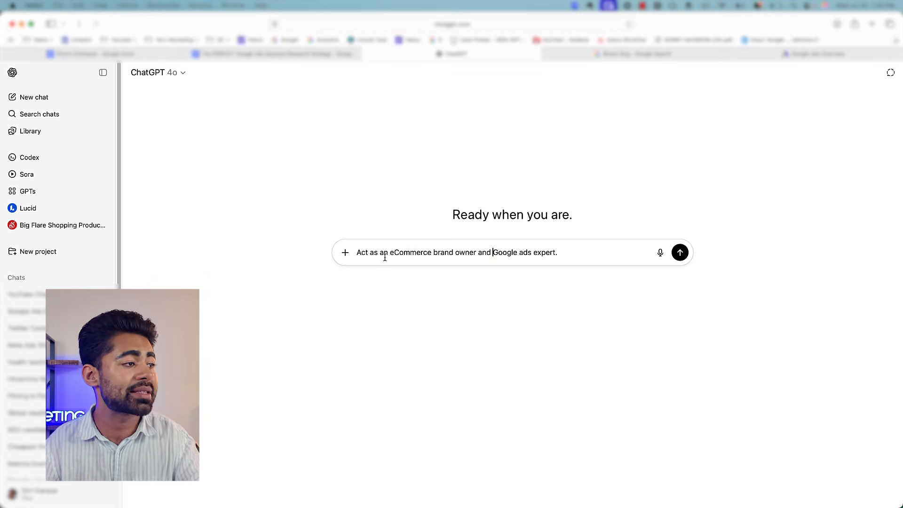
left_click_drag(359, 254, 582, 260)
left_click(582, 260)
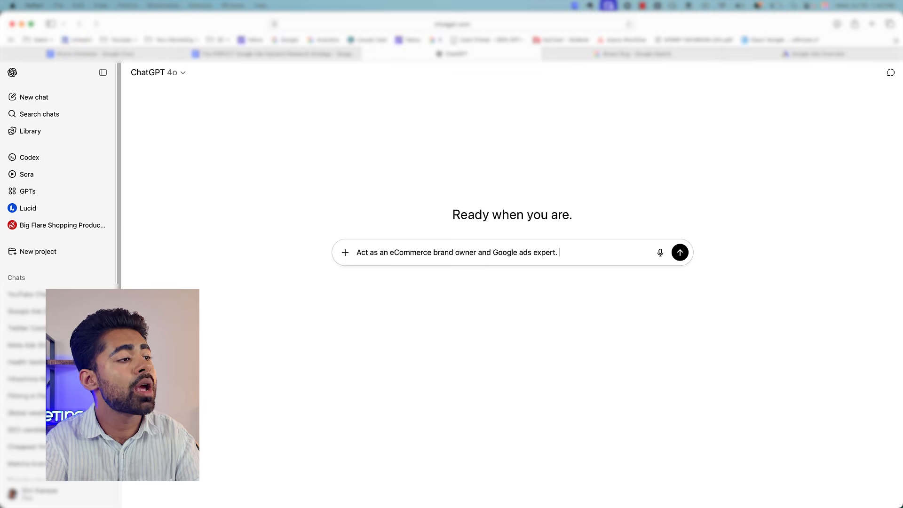
Step: Add the sentence "I'm going to give you specific keywords for the products I sell." to the prompt
type("I")
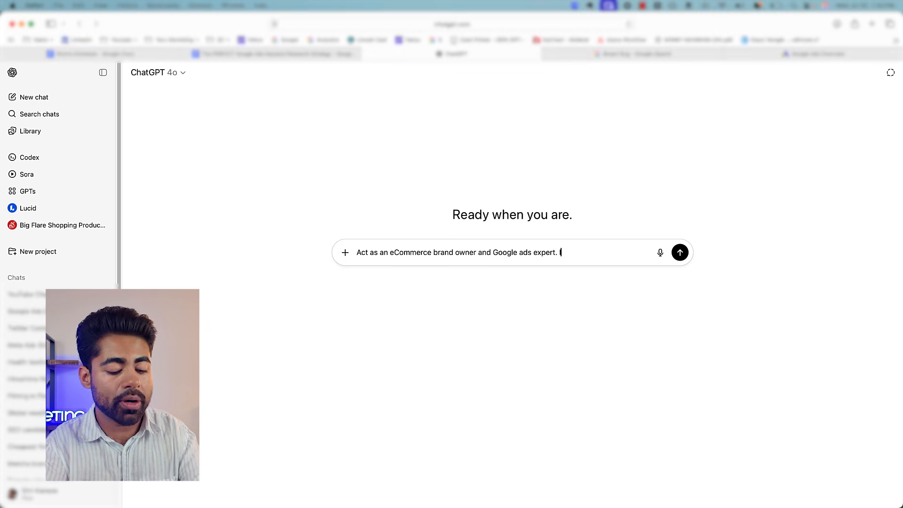
type("'m going to give you ")
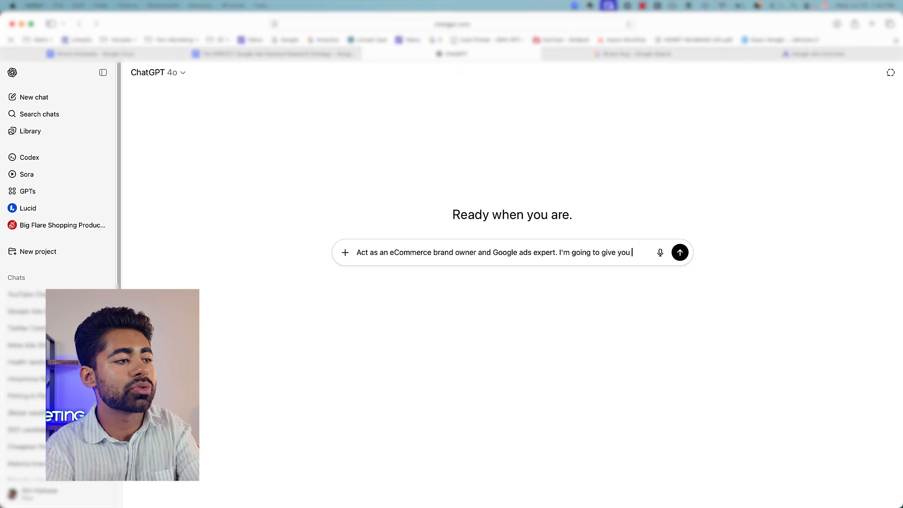
type("specific keywords fo")
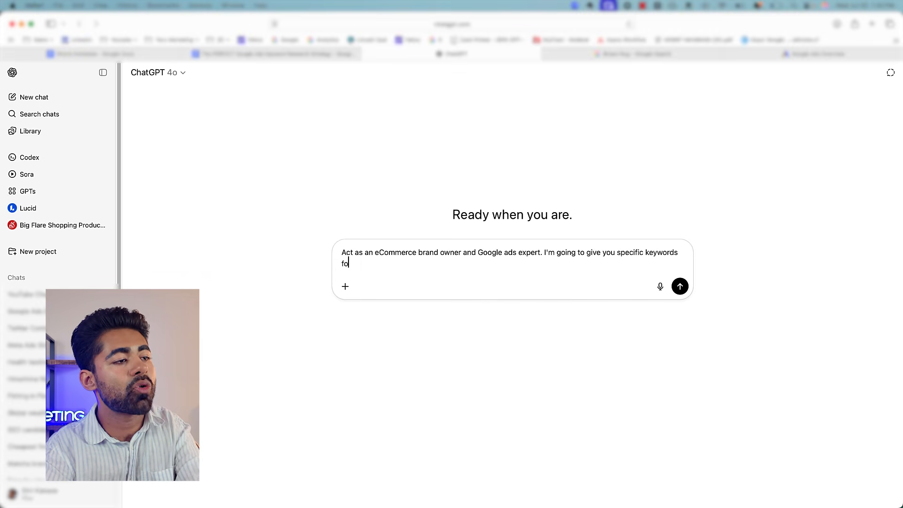
type("r the products I se")
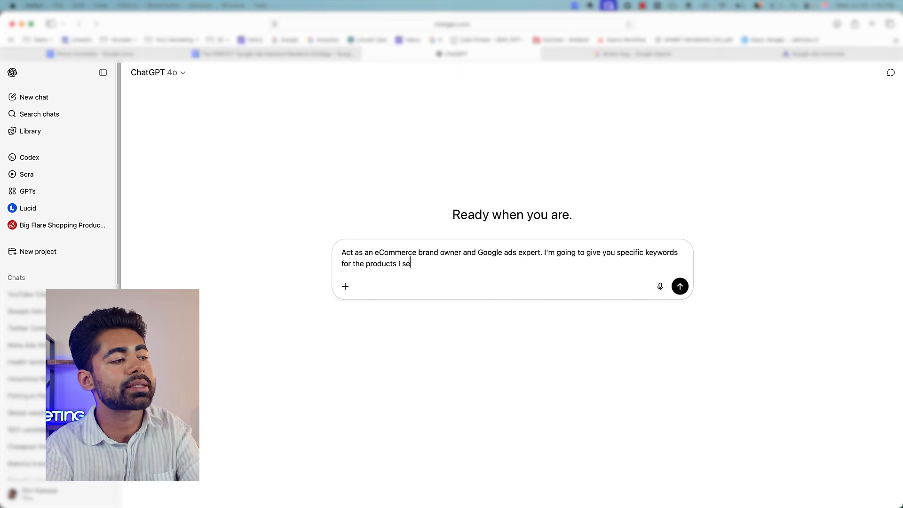
type("ll. I want you to o")
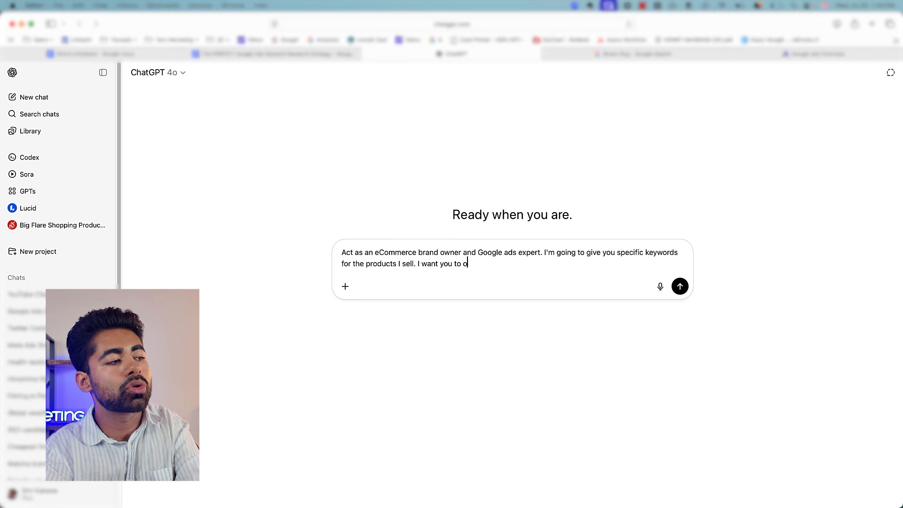
Step: Extend the prompt with "I want you to go into the market, do keyword research to find the most searched for keywords with high buying intent."
key("BackSpace")
type("go into the marke")
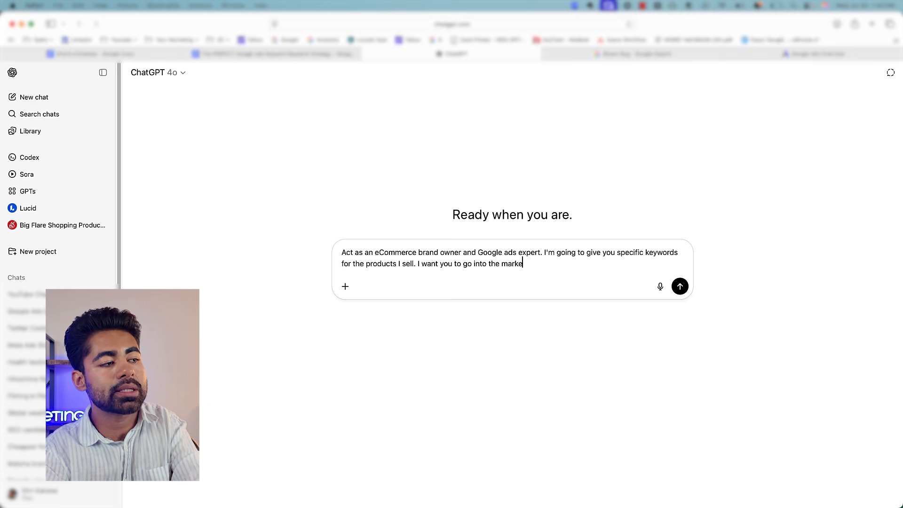
type("t, do keyword ")
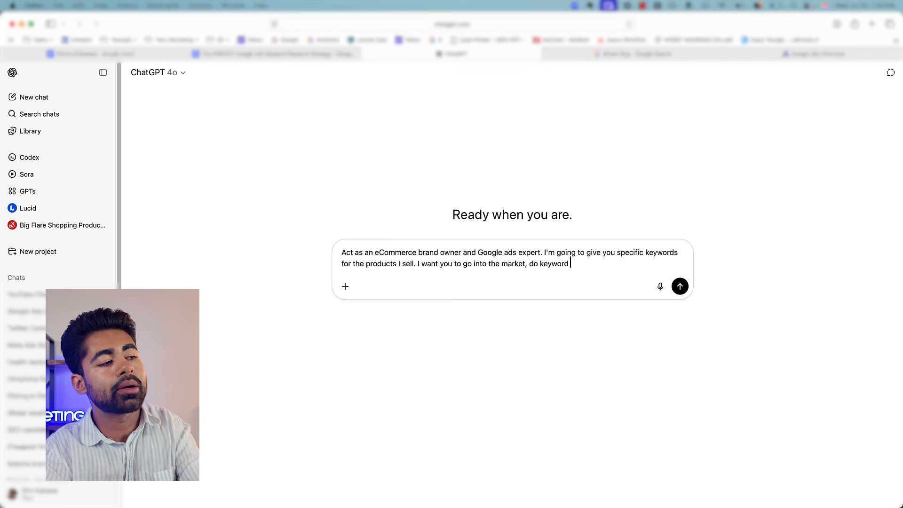
type("research to ")
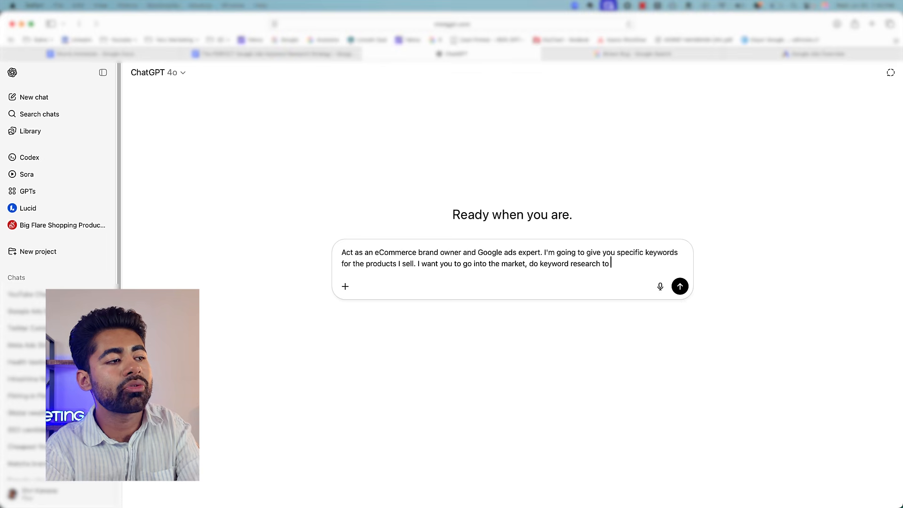
type("find the m")
key("BackSpace")
key("BackSpace")
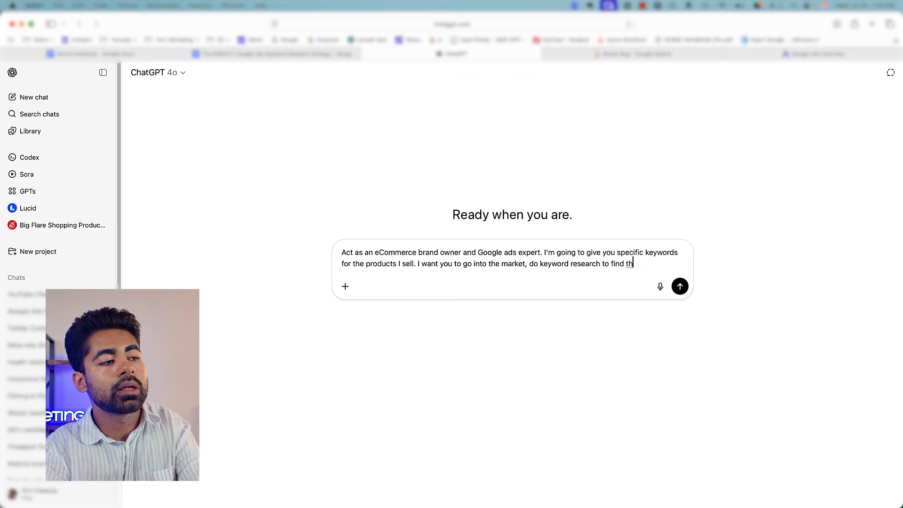
type("e most searched for")
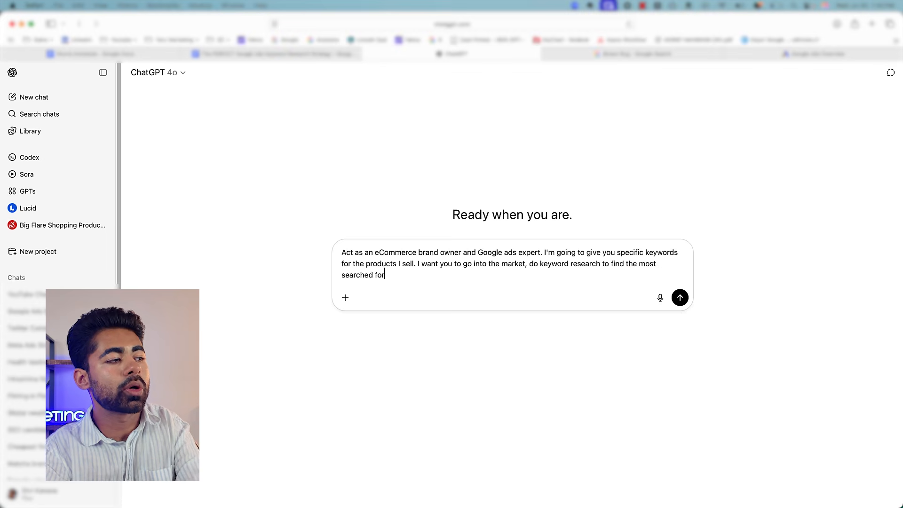
type(" keywords with high buy")
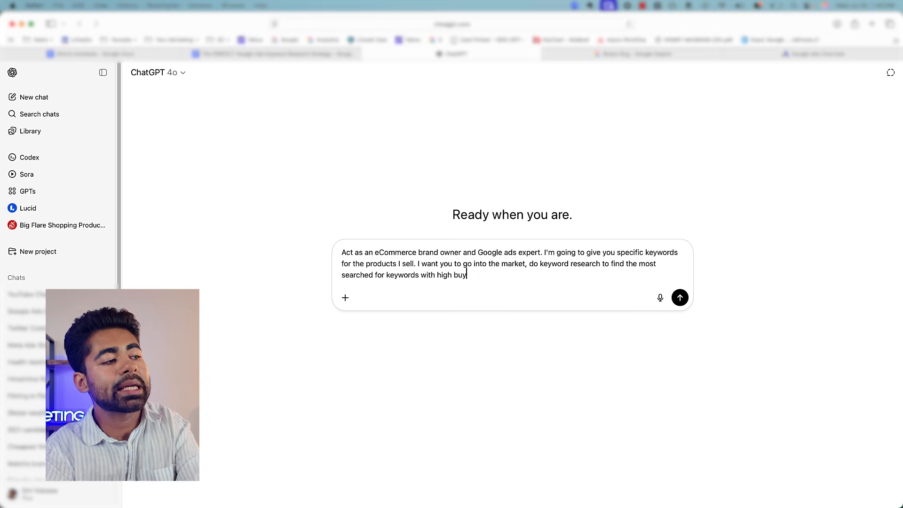
type("ing intent.")
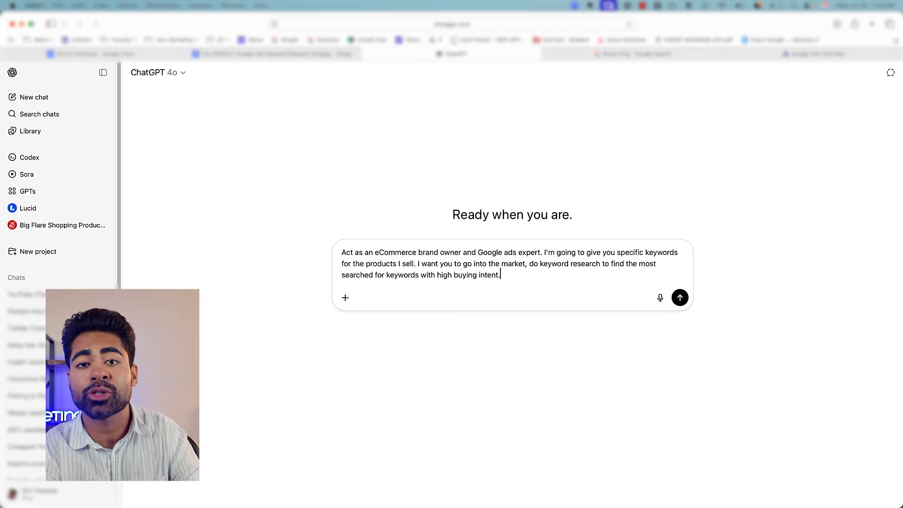
Step: Submit the keyword research prompt and begin a reply with "I only have the specific keyword I want you to use as a template."
key("Return")
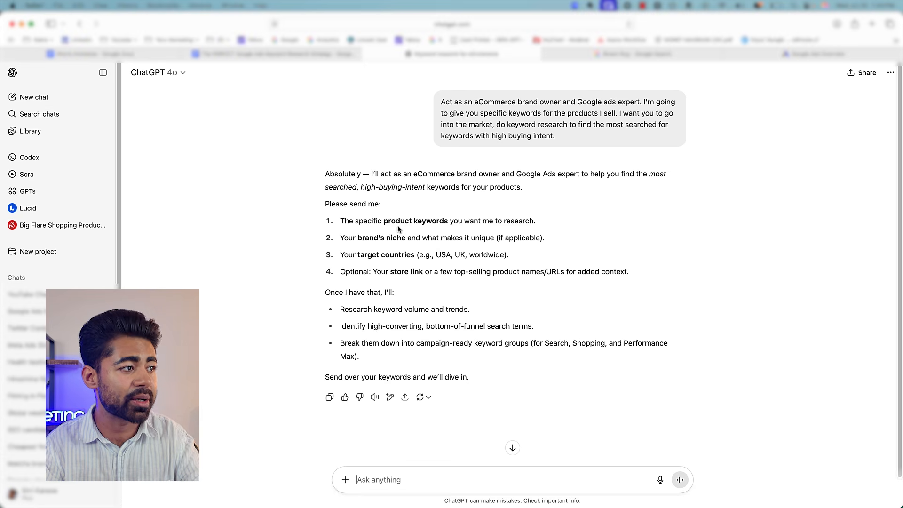
type("I o")
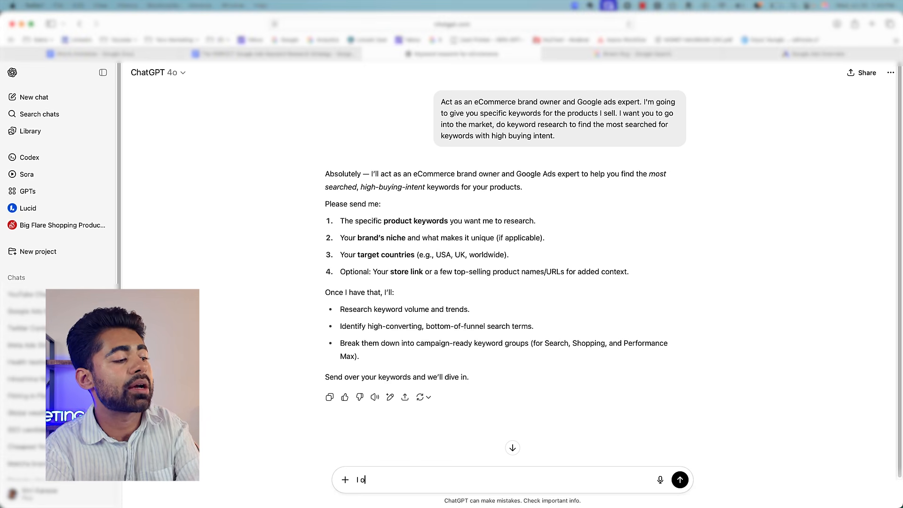
type("nly have the specific ")
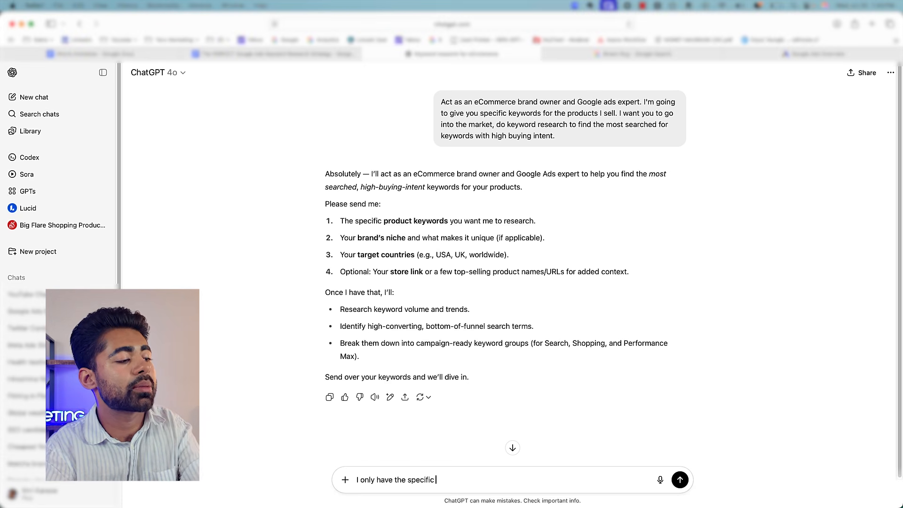
type("keyword I want")
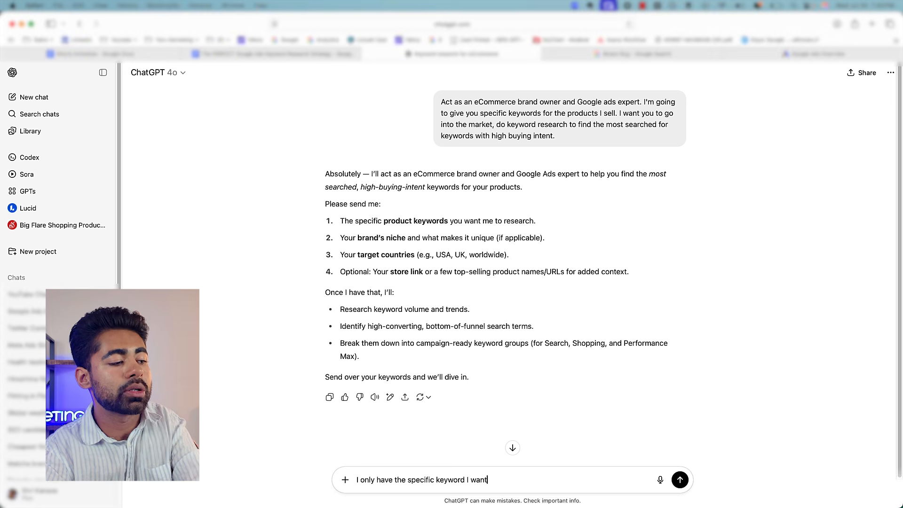
type(" you to use as")
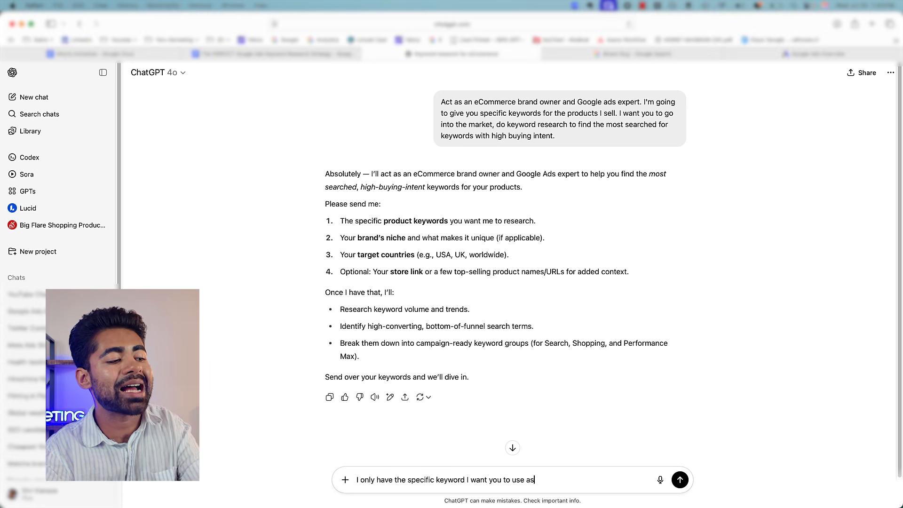
type(" a template. Find a")
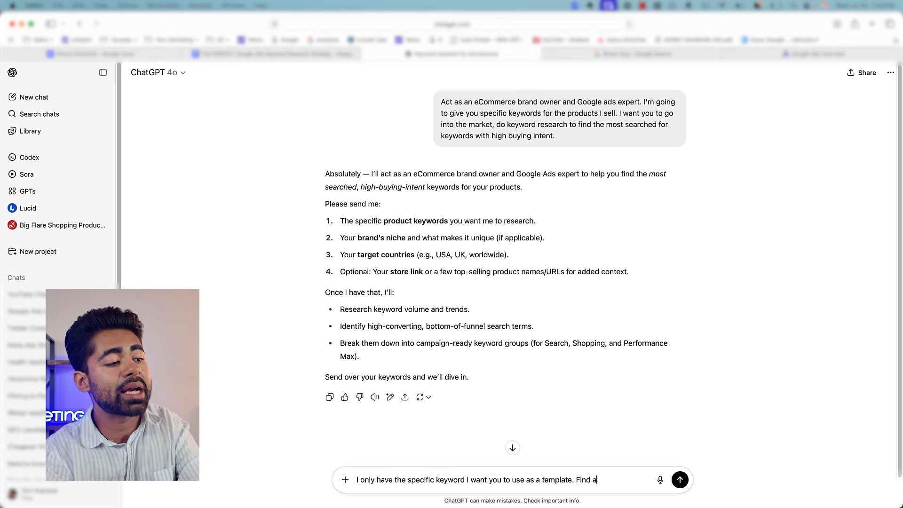
Step: Complete the reply with "Find everything else: Brown Rug" and send it
key("BackSpace")
type("everyt")
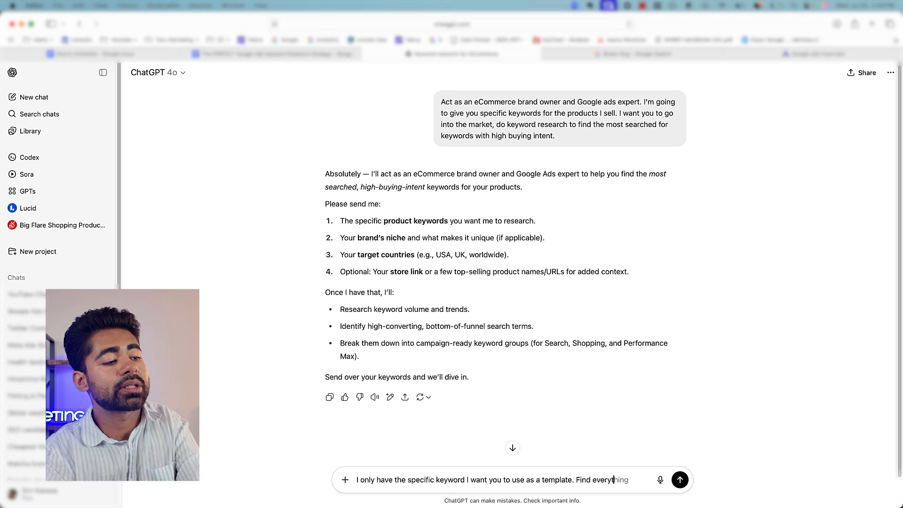
type("hing else")
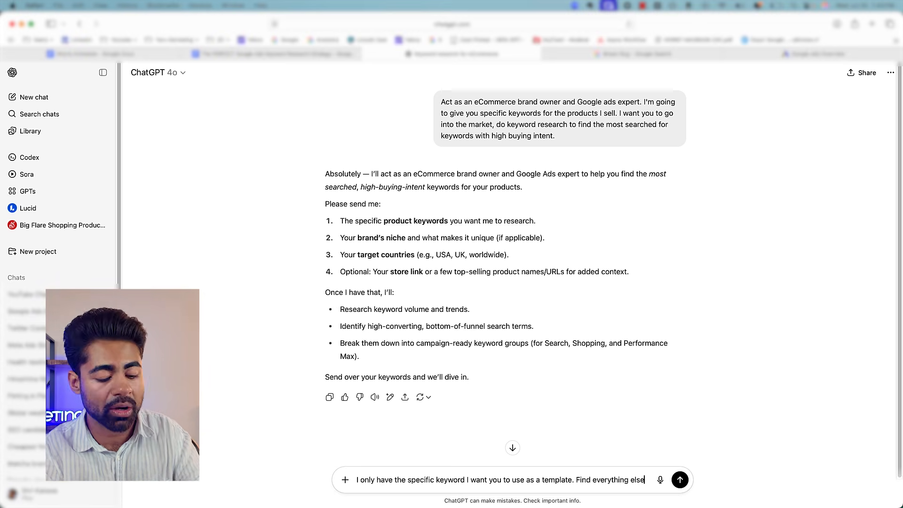
type(": Brown Rug")
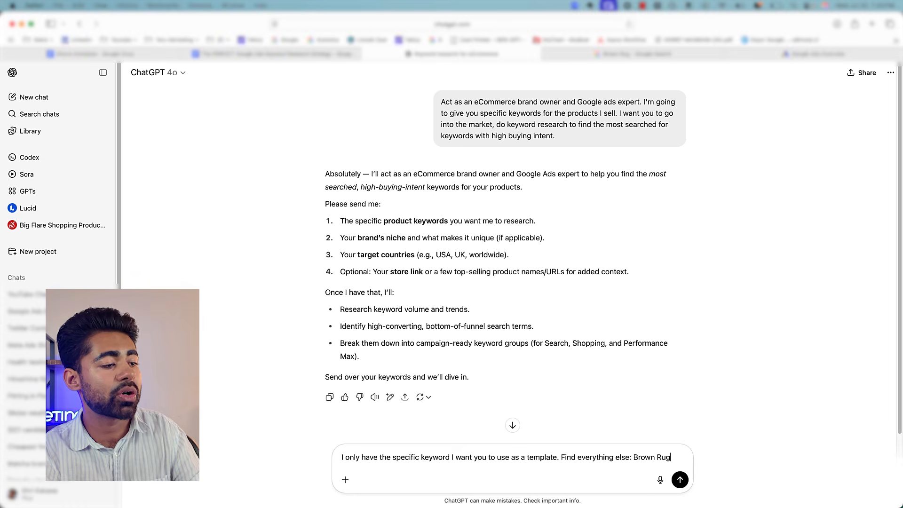
key("Return")
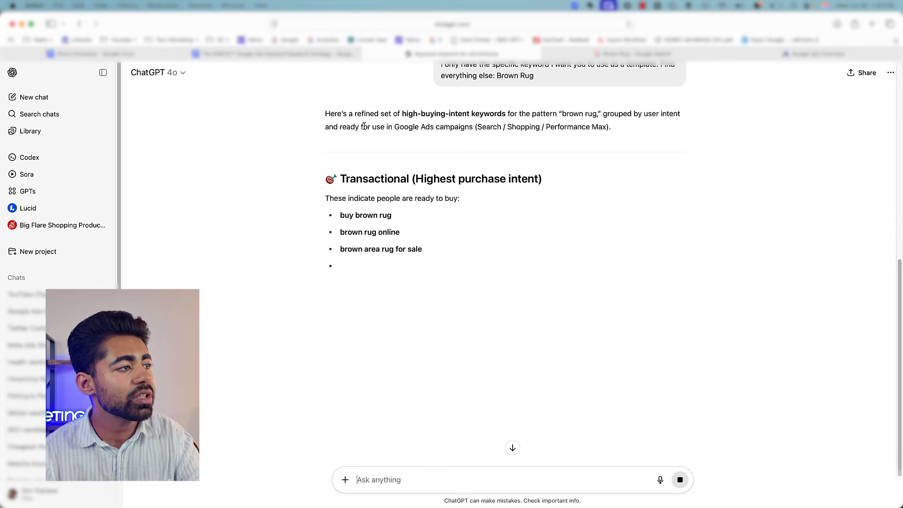
Step: Examine the generated brown rug keyword groups by intent, the buyer-intent modifiers, the summary table and the suggested strategy
scroll(434, 185, "up", 3)
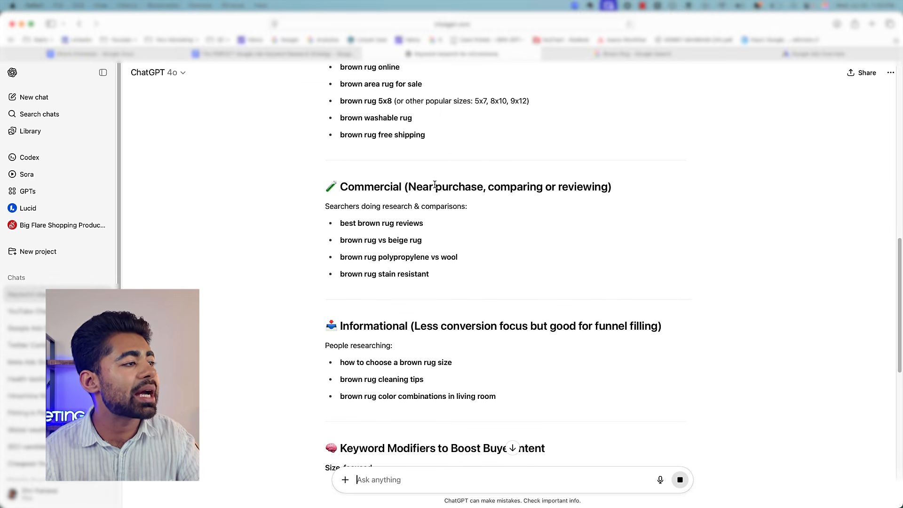
scroll(435, 186, "up", 3)
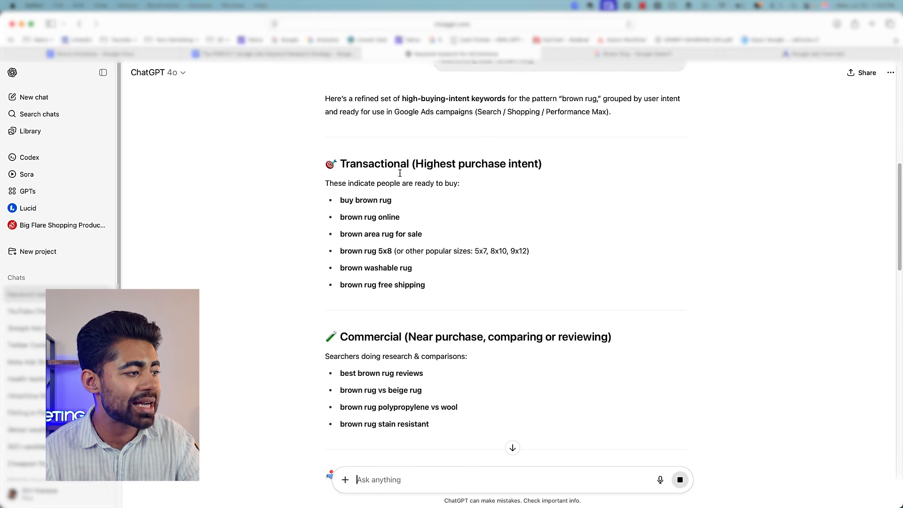
scroll(414, 204, "down", 8)
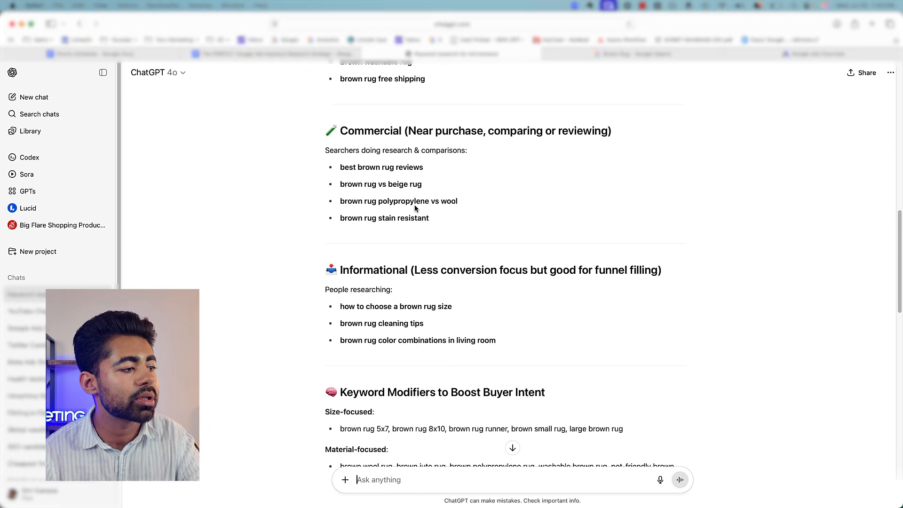
scroll(415, 209, "down", 6)
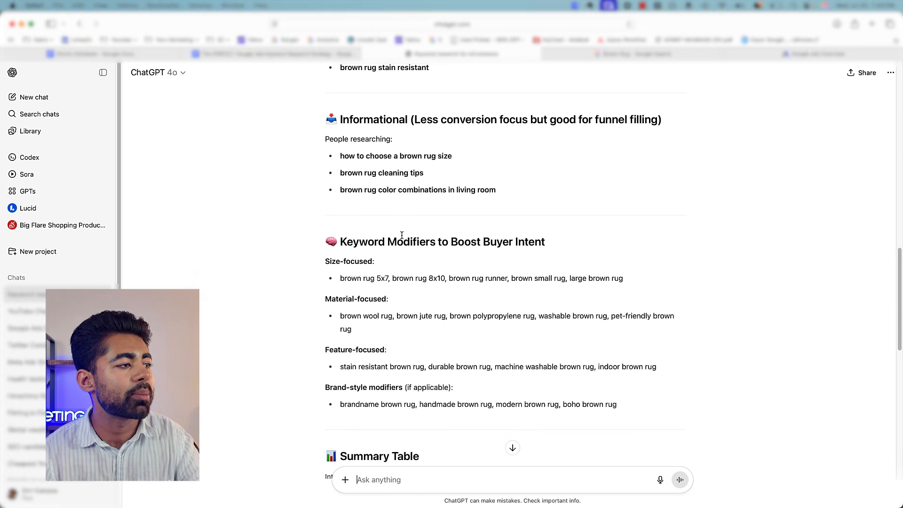
scroll(432, 247, "down", 10)
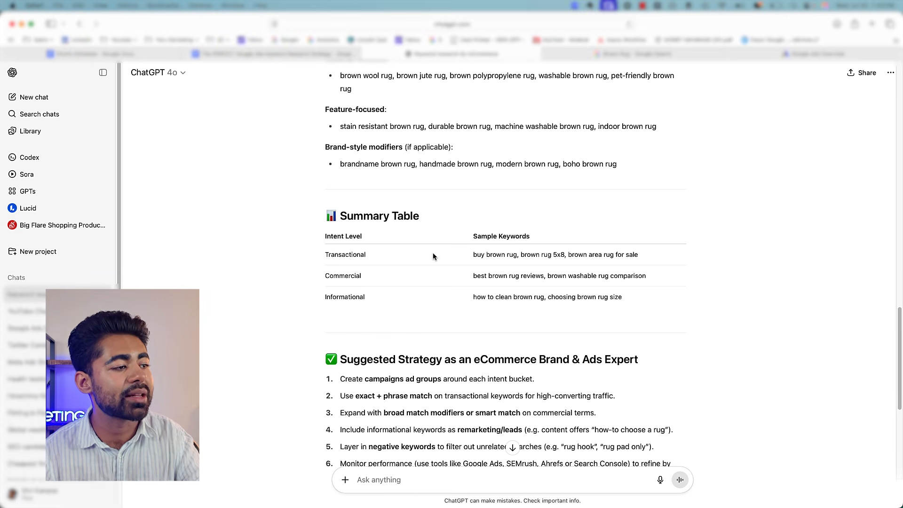
scroll(434, 256, "up", 2)
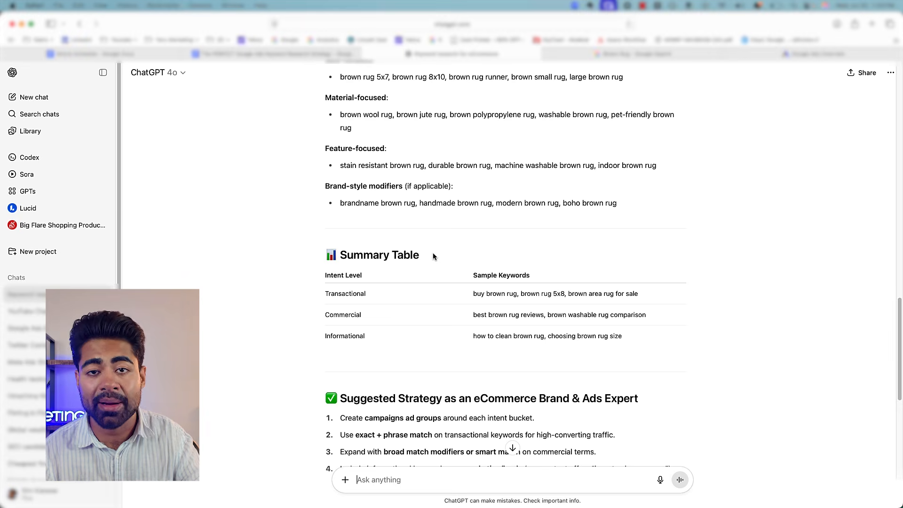
scroll(434, 257, "up", 20)
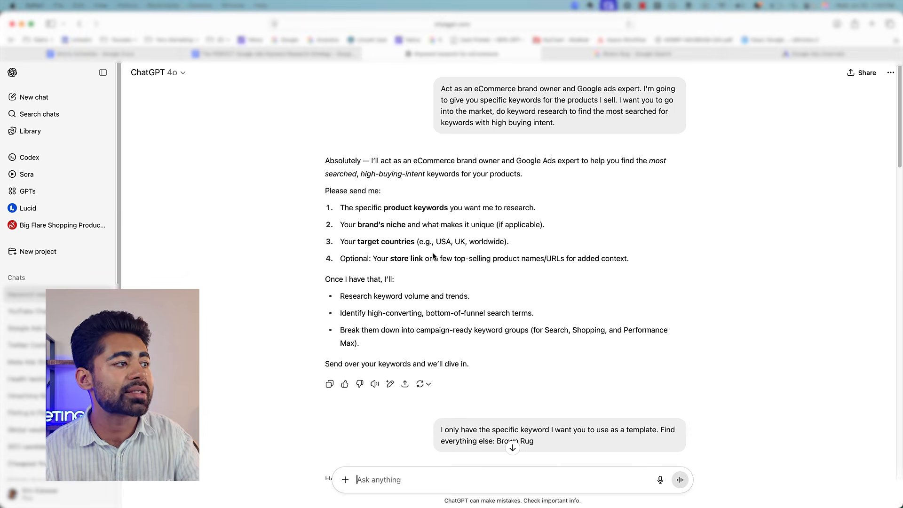
scroll(433, 257, "down", 14)
scroll(433, 257, "down", 4)
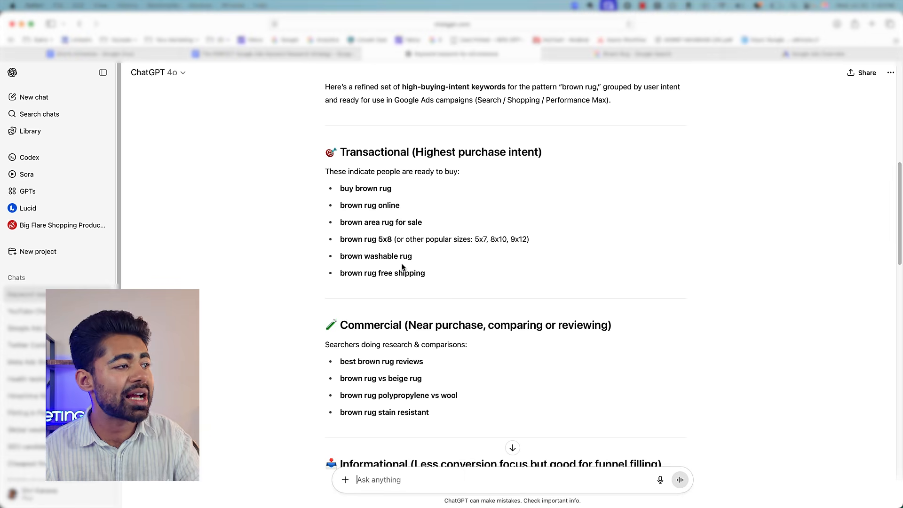
Step: Highlight "washable" in the transactional keywords, and "wool" in the commercial keywords
double_click(376, 258)
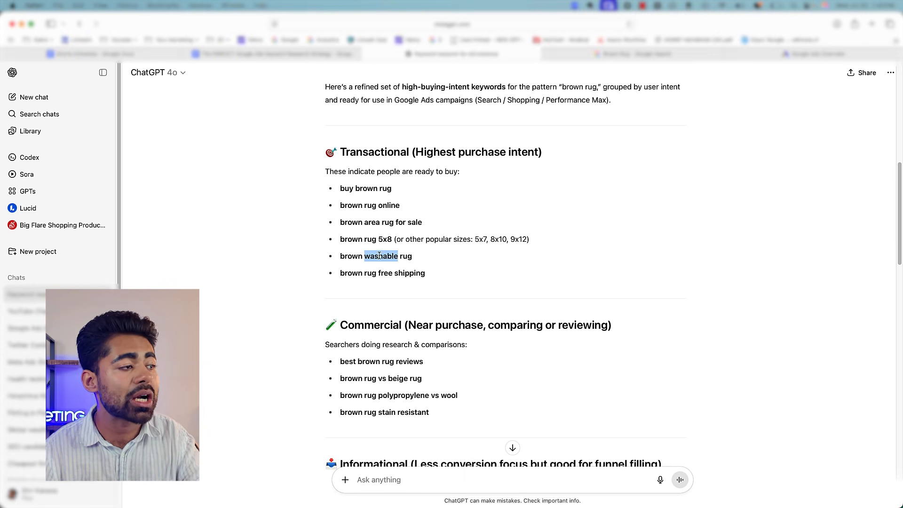
left_click(376, 258)
double_click(377, 256)
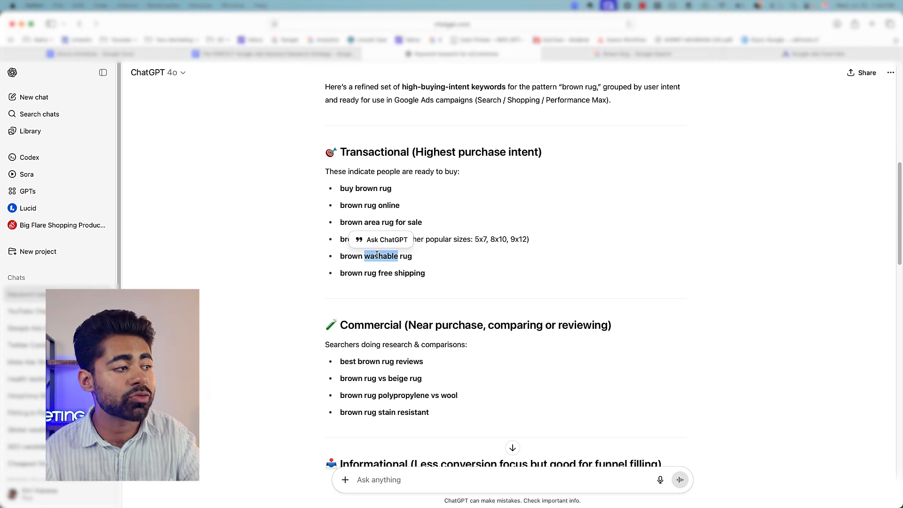
scroll(400, 319, "down", 2)
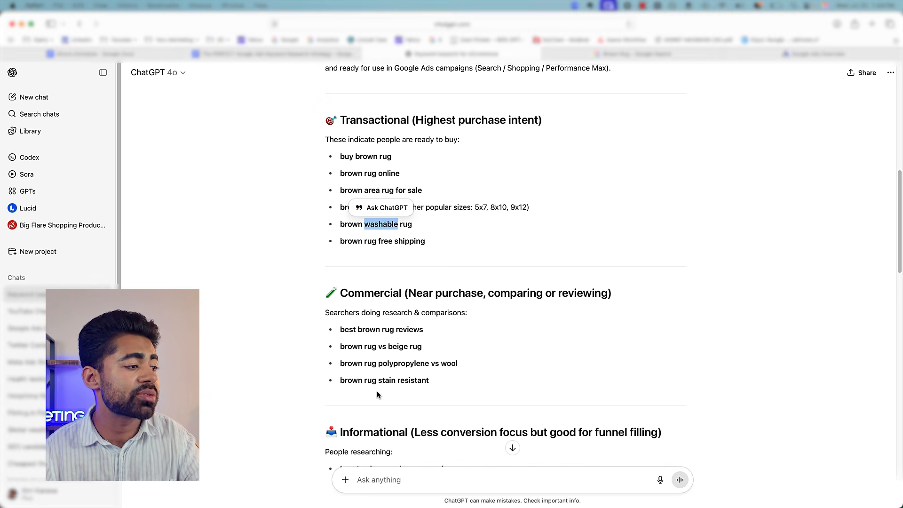
scroll(416, 386, "down", 1)
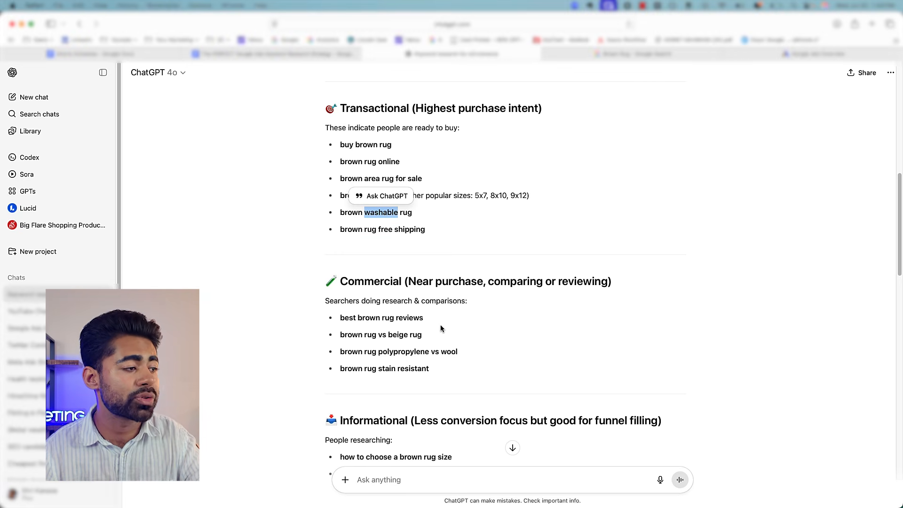
double_click(449, 351)
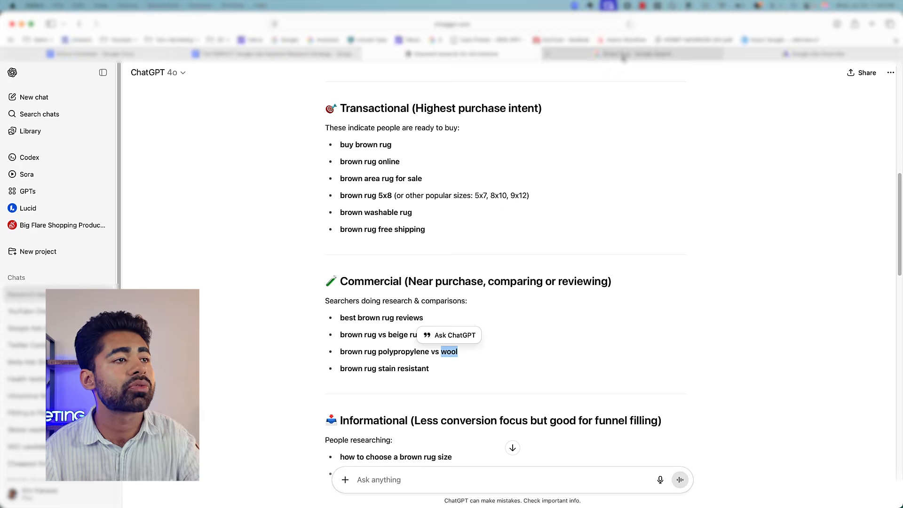
Step: Look at the Google Ads Keyword Planner, and return to ChatGPT to review the start of the Brown Rug answer
left_click(678, 54)
left_click(744, 54)
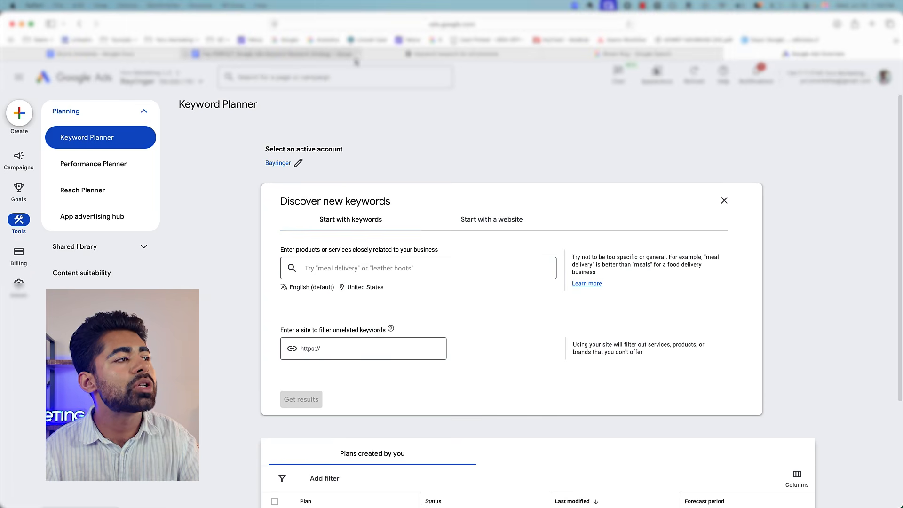
left_click(400, 54)
scroll(527, 144, "up", 10)
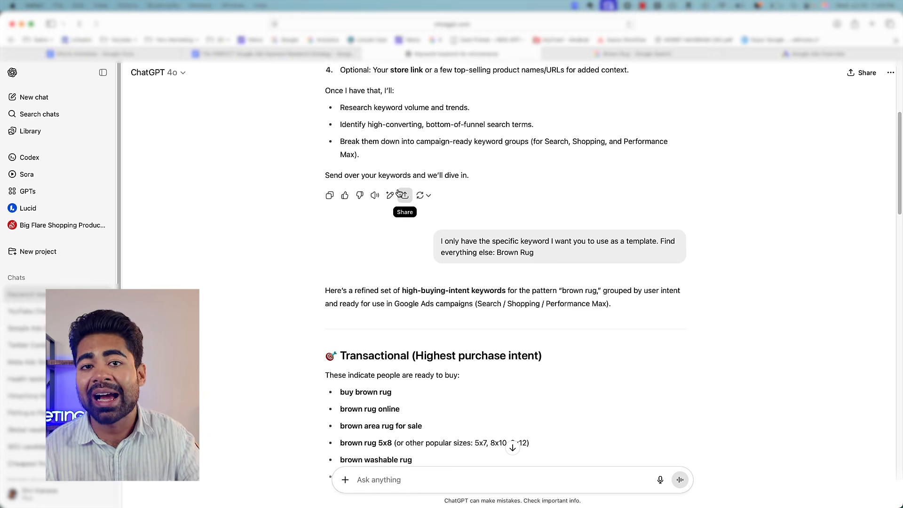
Step: Switch to the Google Ads Keyword Planner and enter "Brown Rug" as a keyword for discovering new keywords
left_click(684, 54)
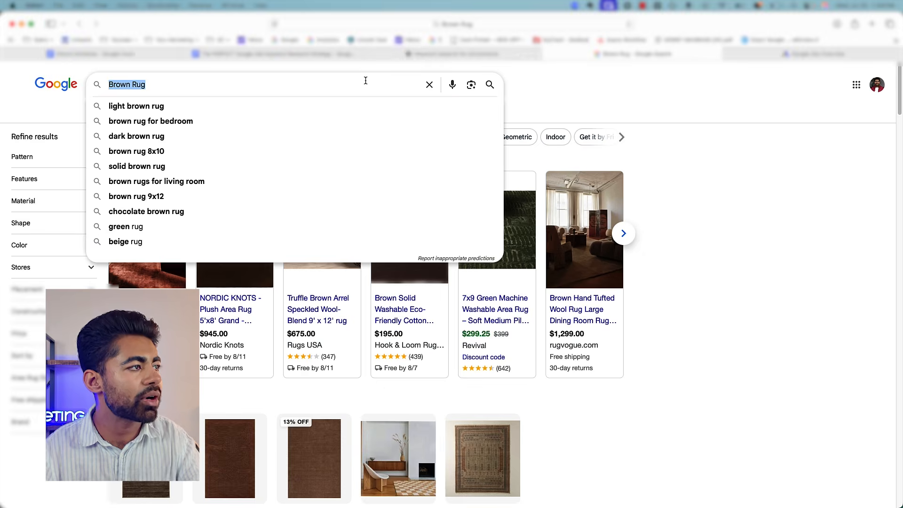
key("ctrl+Tab")
left_click(468, 263)
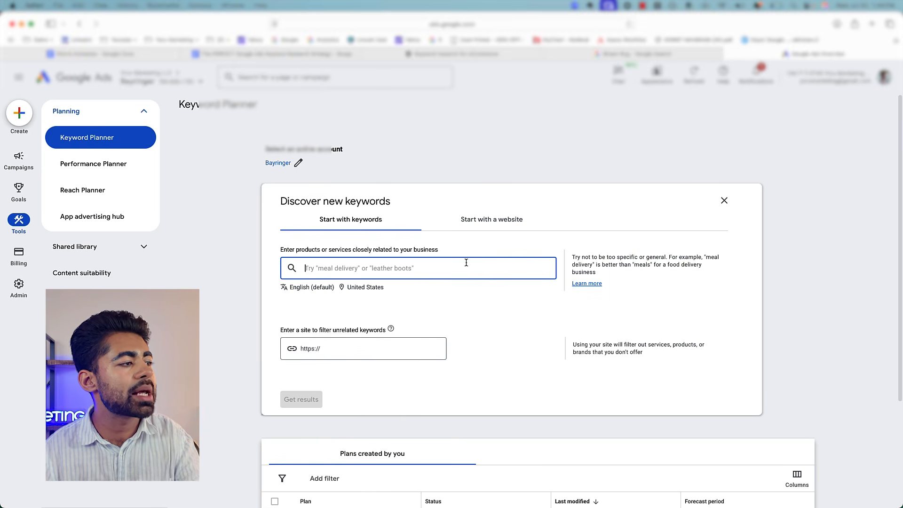
type("Brown Rug")
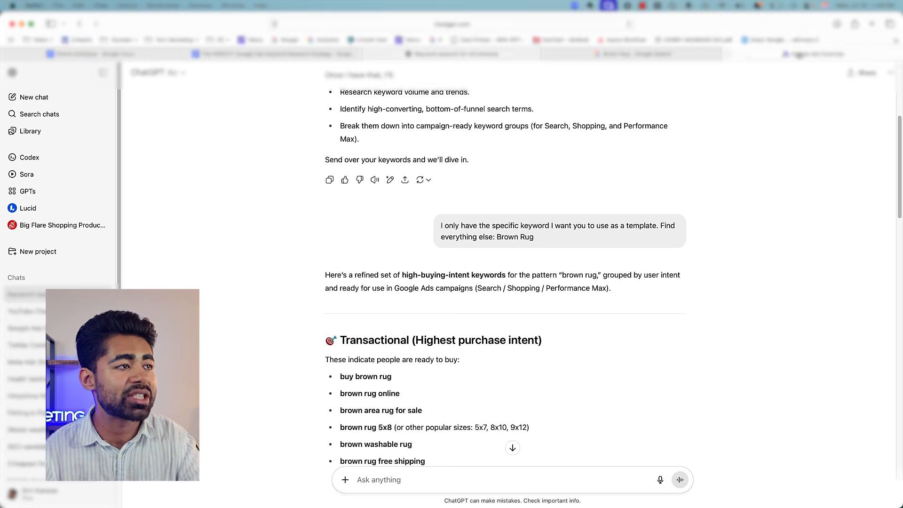
Step: Add "wool brown rug" as a second keyword in the Keyword Planner and get the keyword ideas
key("ctrl+Tab")
type("wo")
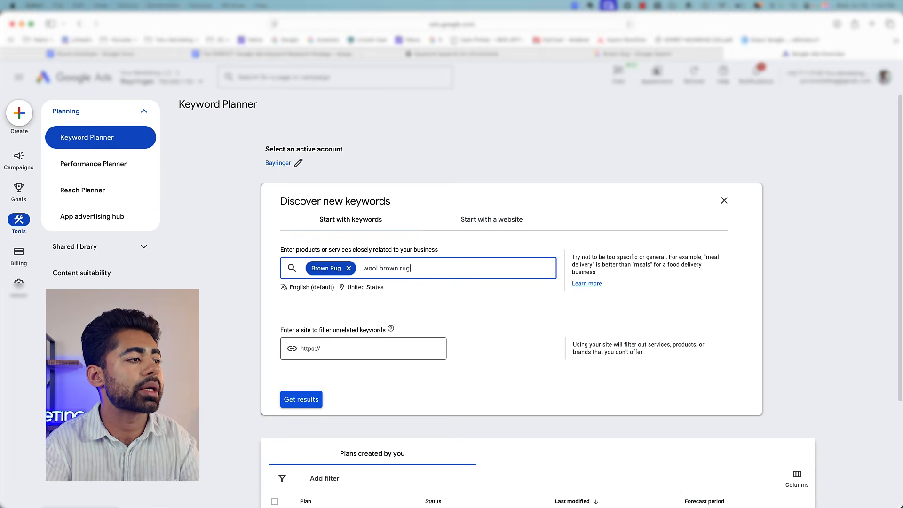
key("Return")
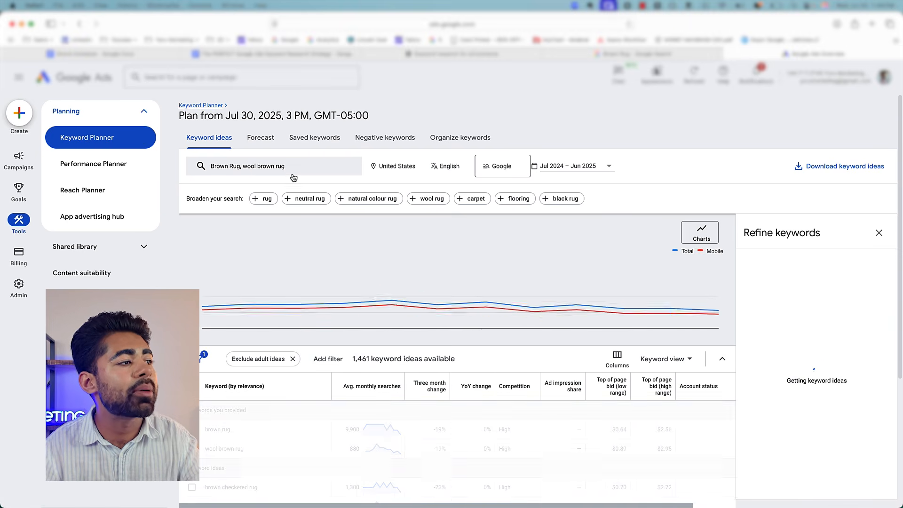
Step: Review the suggestions for broadening the search and sort the keyword ideas by average monthly searches in descending order
scroll(442, 265, "down", 1)
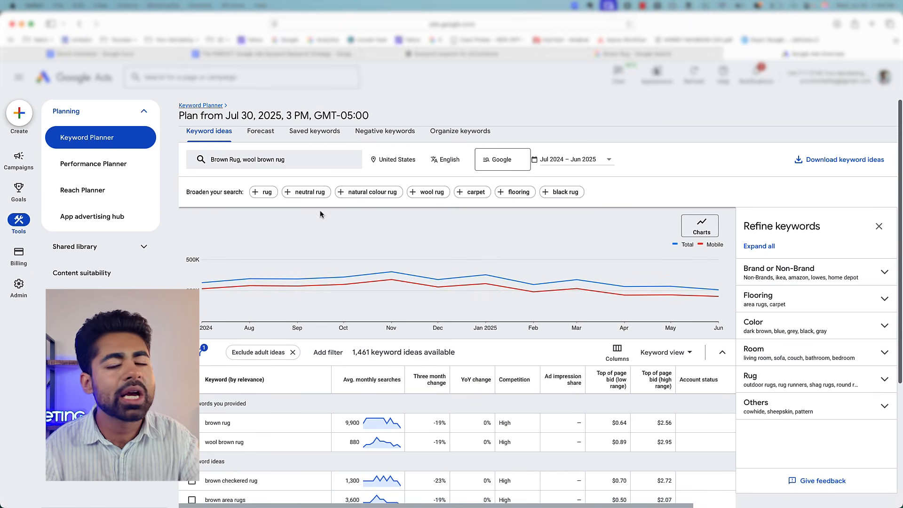
triple_click(232, 192)
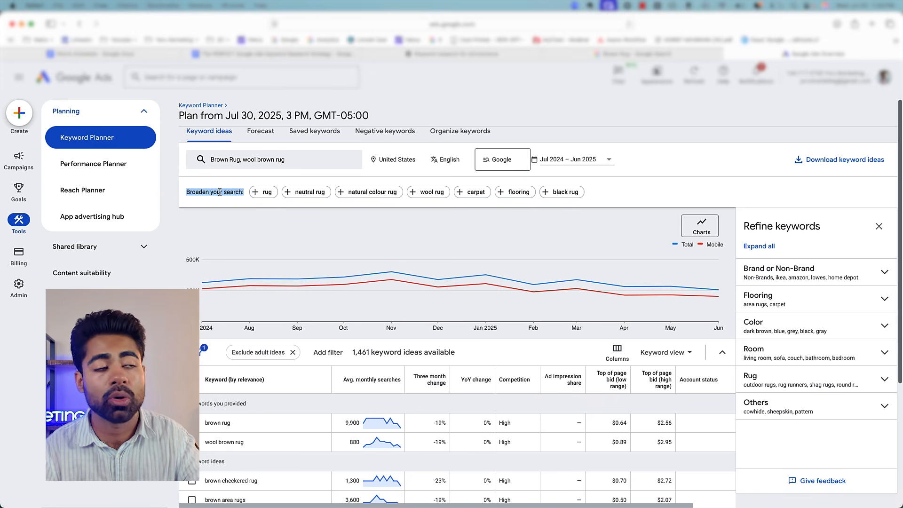
left_click(219, 193)
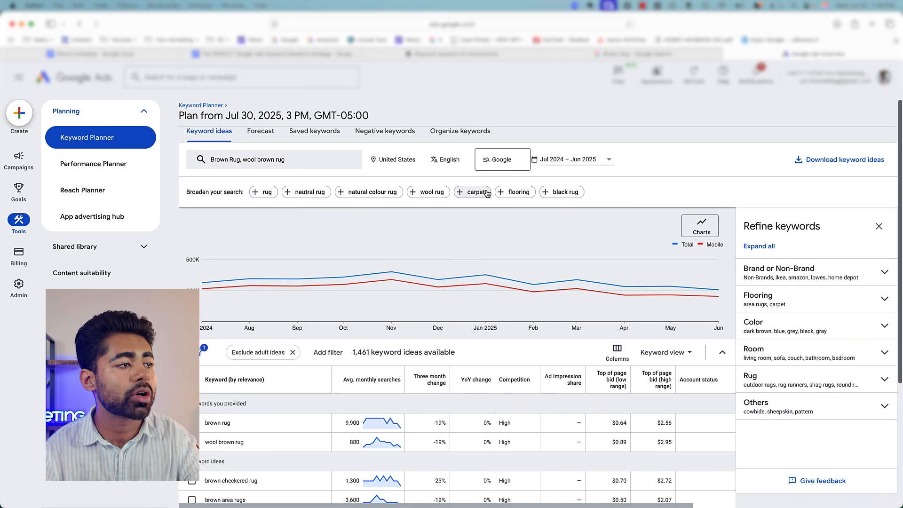
scroll(547, 194, "down", 2)
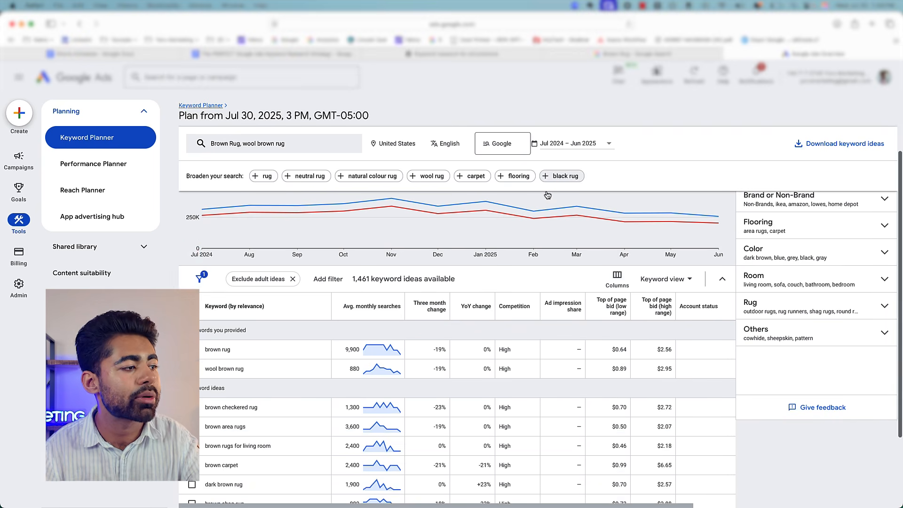
scroll(548, 194, "up", 1)
left_click(365, 355)
scroll(458, 300, "down", 1)
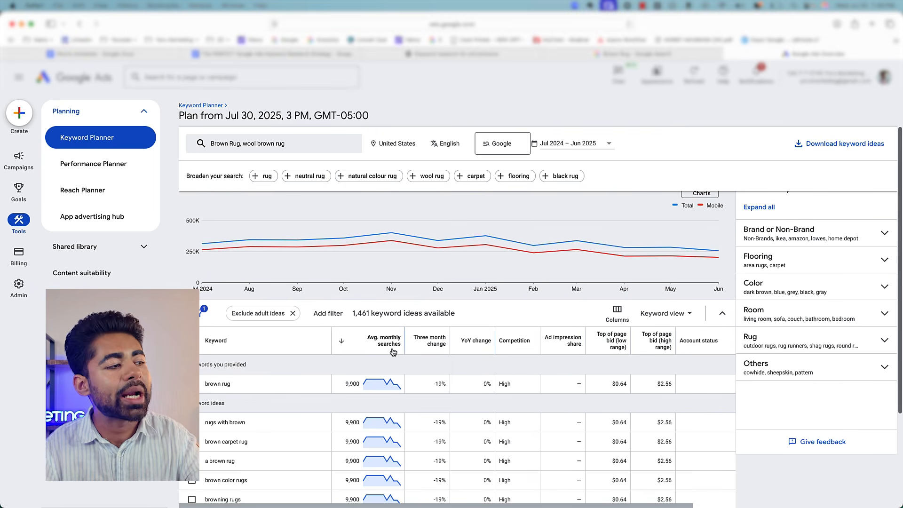
Step: Sort the keyword ideas by year-over-year change, and return to sorting them by average monthly searches in descending order
mouse_move(388, 350)
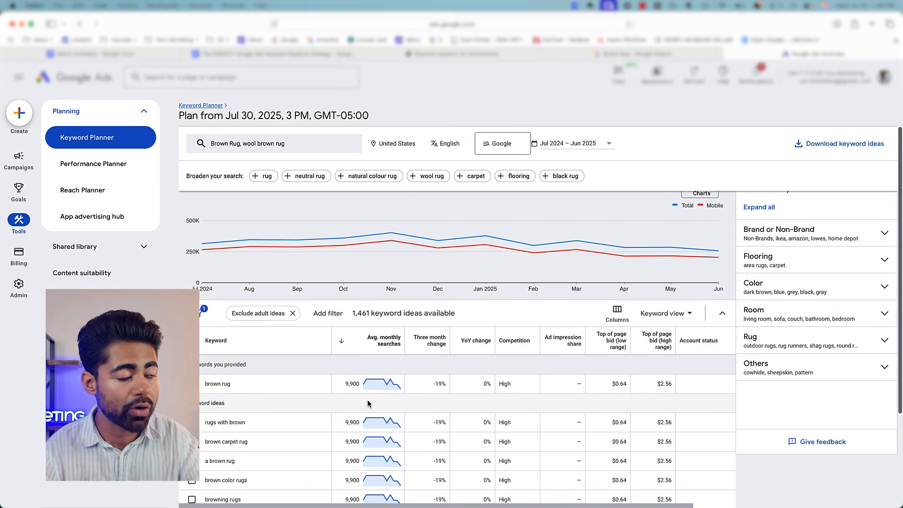
scroll(371, 416, "down", 1)
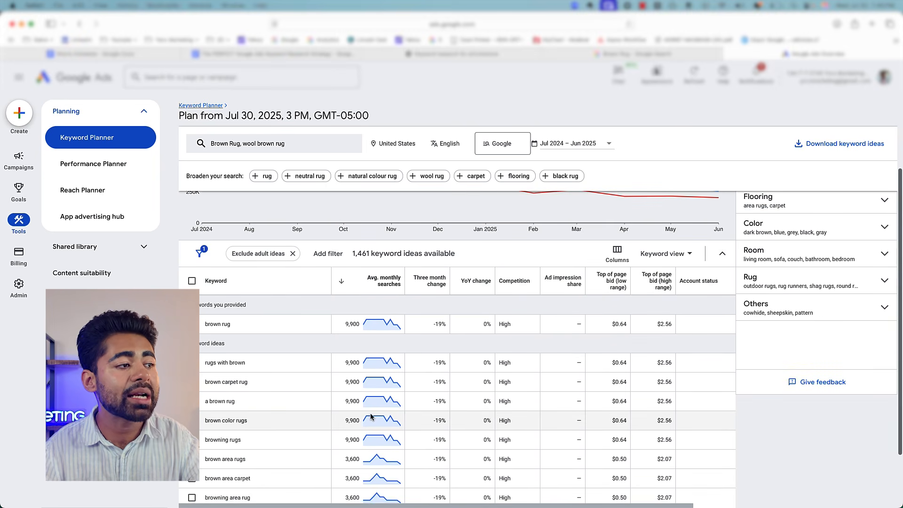
mouse_move(474, 284)
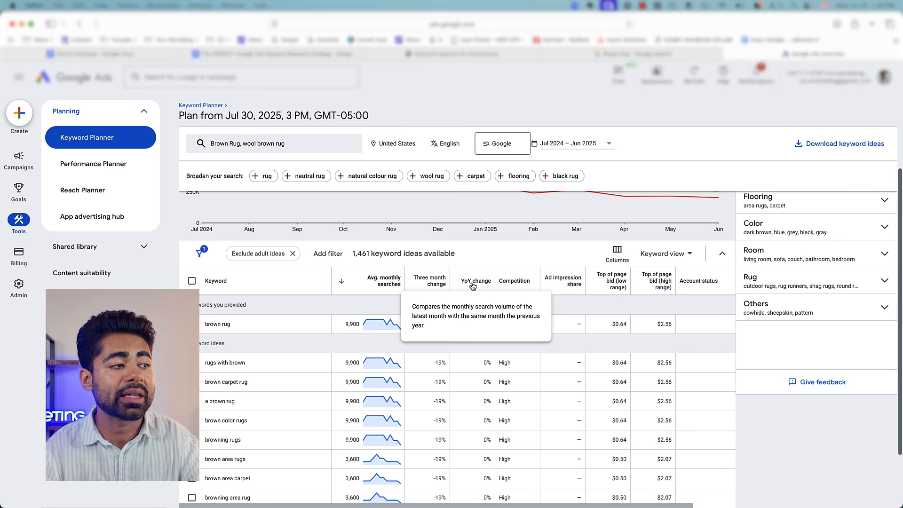
left_click(482, 284)
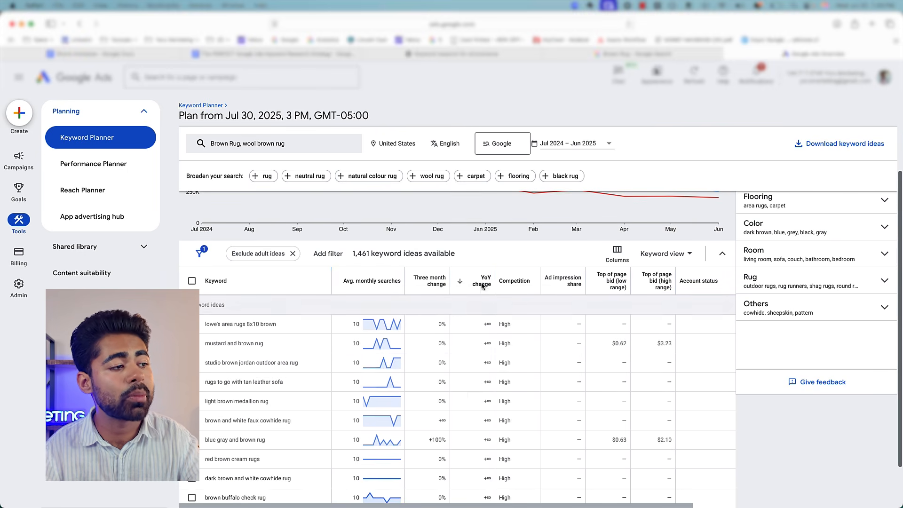
scroll(476, 391, "down", 1)
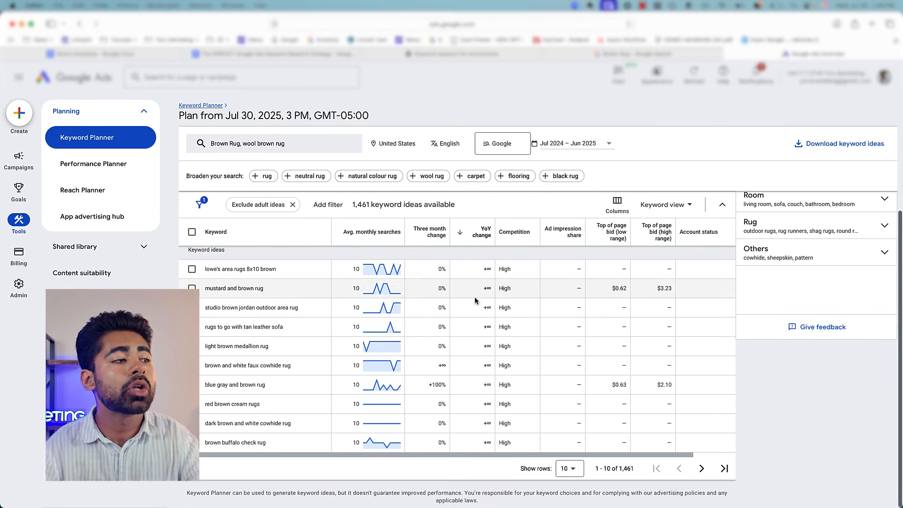
left_click(386, 237)
Step: Show 30 rows of keyword ideas per page
left_click(569, 488)
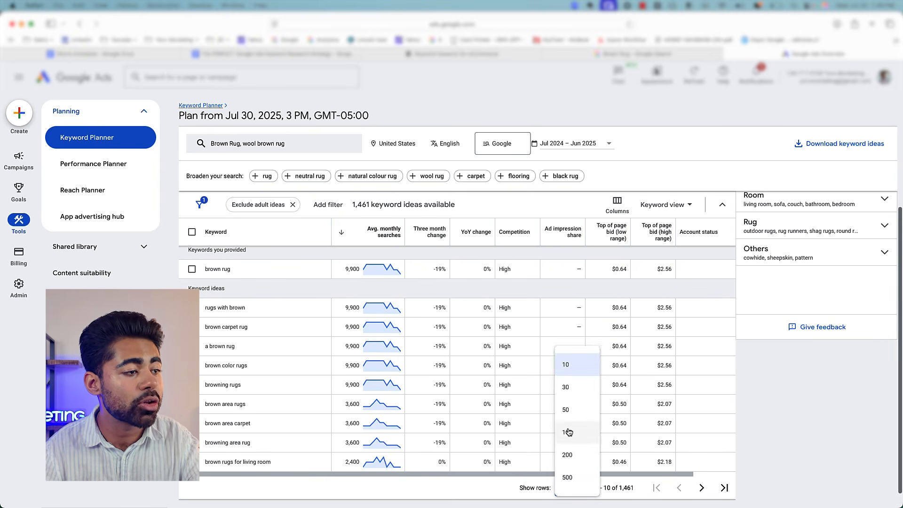
left_click(569, 389)
scroll(489, 392, "down", 4)
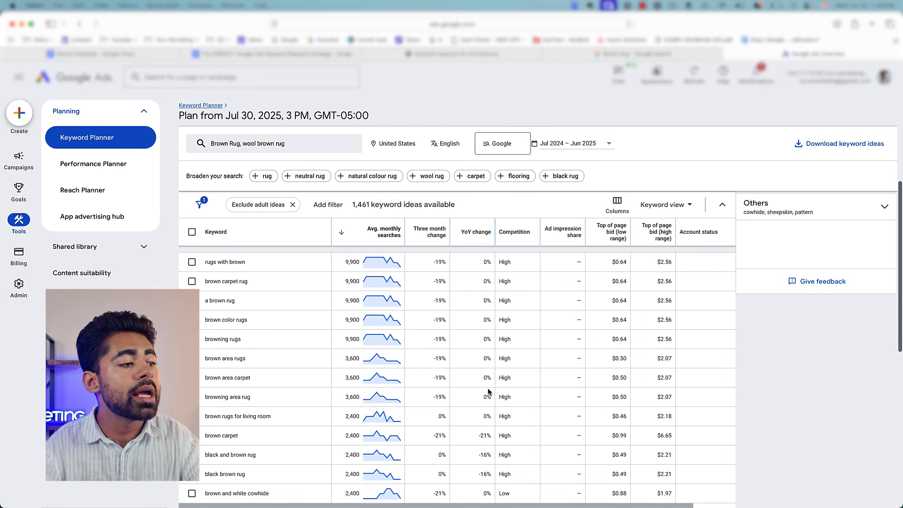
Step: Examine the year-over-year change of "brown carpet" and compare it with the "brown rug" change and top-of-page bid range
scroll(479, 422, "down", 1)
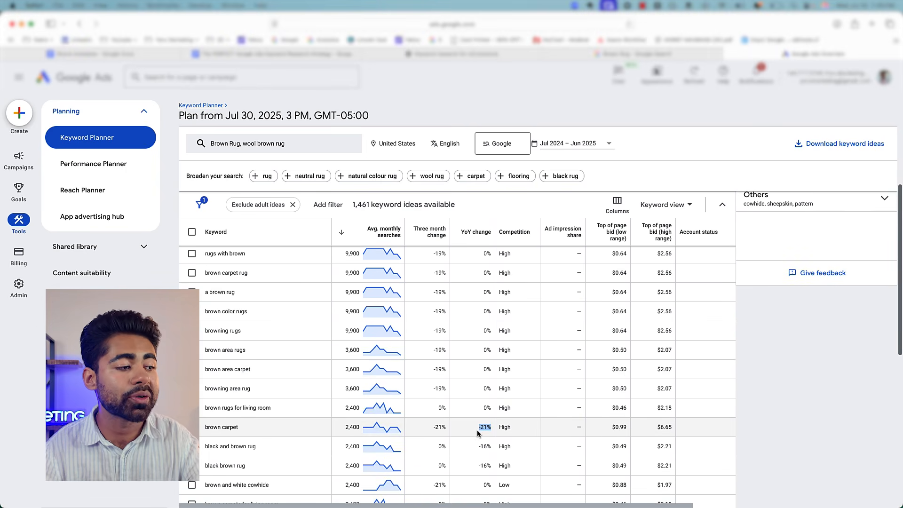
left_click_drag(479, 434, 488, 430)
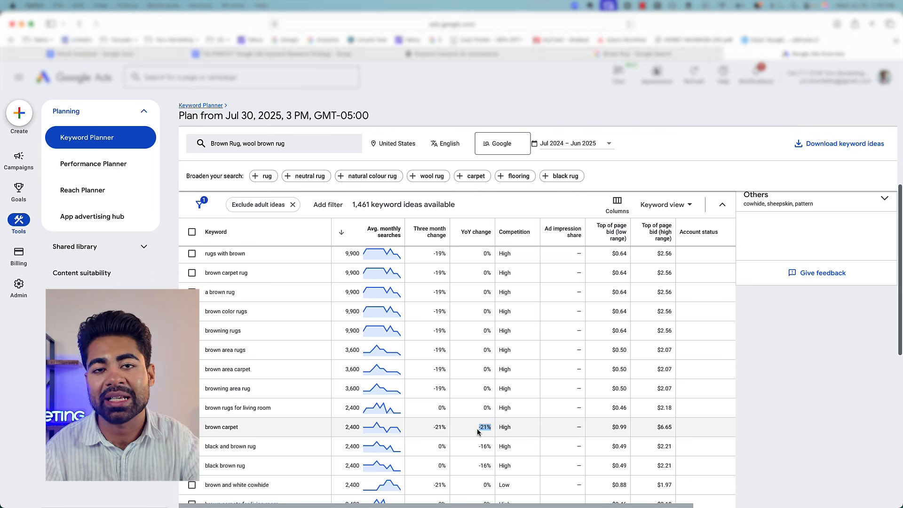
left_click_drag(488, 426, 481, 425)
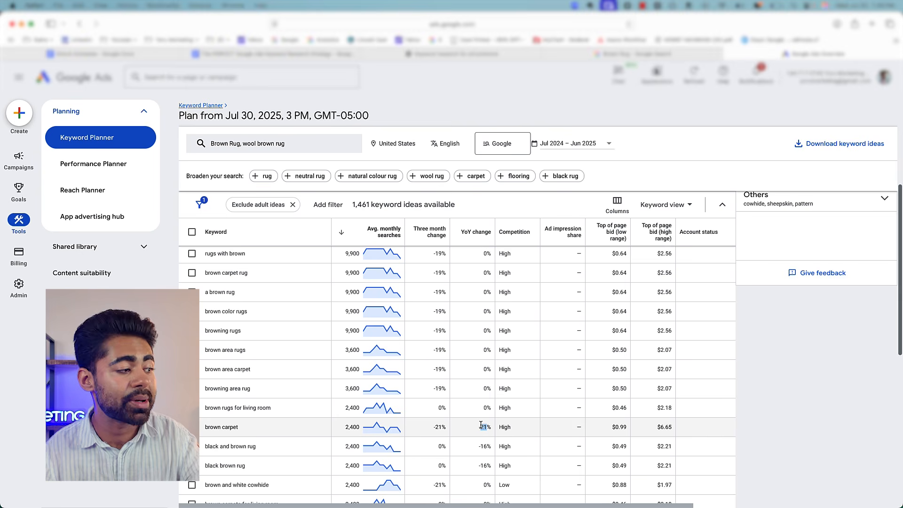
scroll(481, 425, "up", 5)
scroll(482, 427, "down", 2)
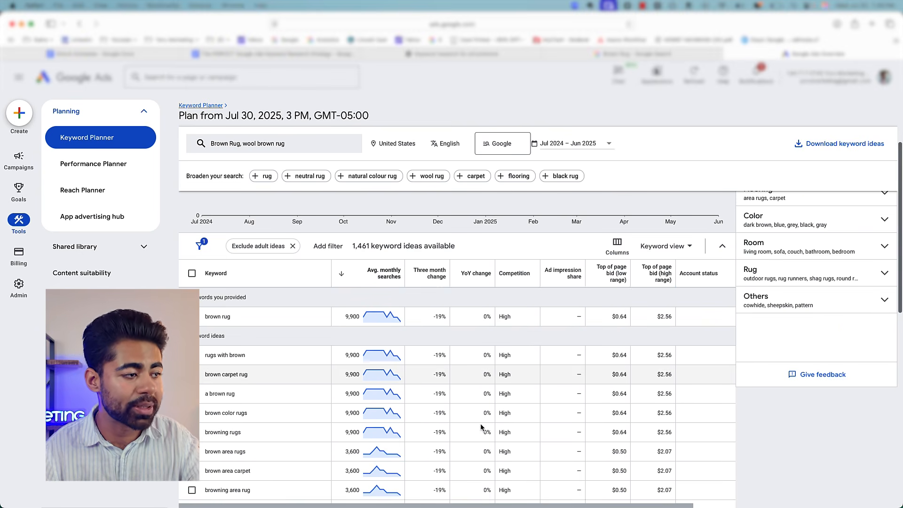
left_click_drag(629, 317, 657, 323)
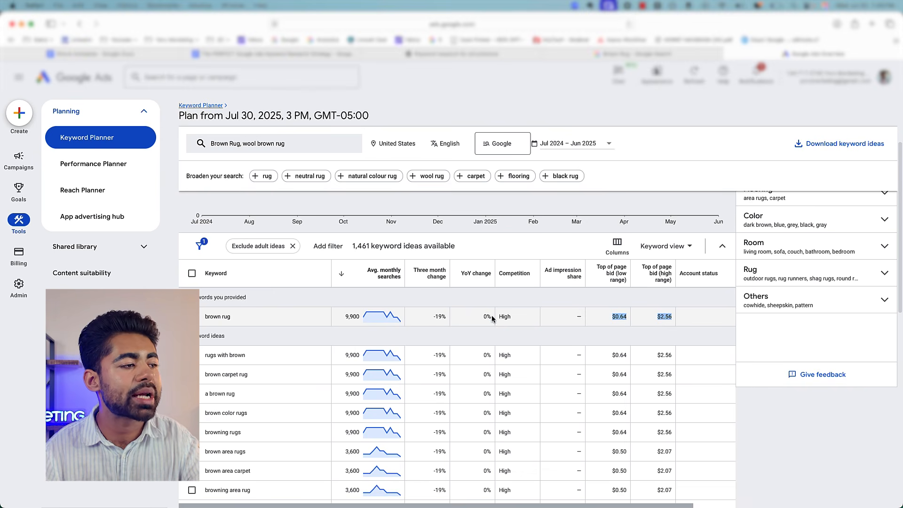
left_click_drag(493, 318, 478, 315)
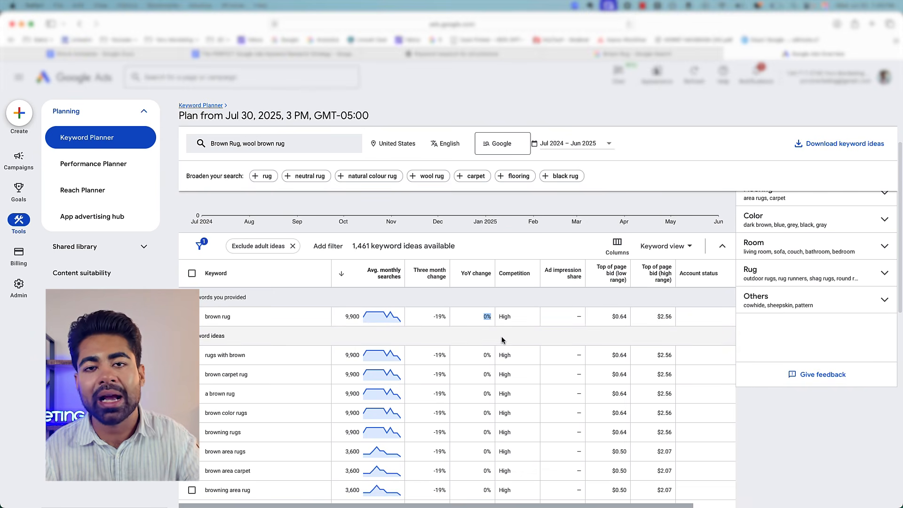
left_click(485, 320)
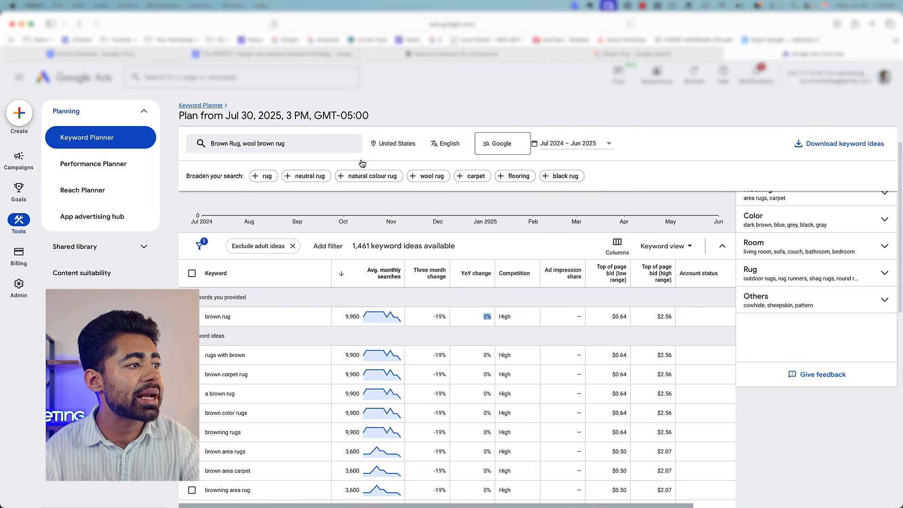
Step: Add "brown carpet" as a third keyword to the Keyword Planner search and get the updated keyword ideas
left_click(344, 144)
type("br")
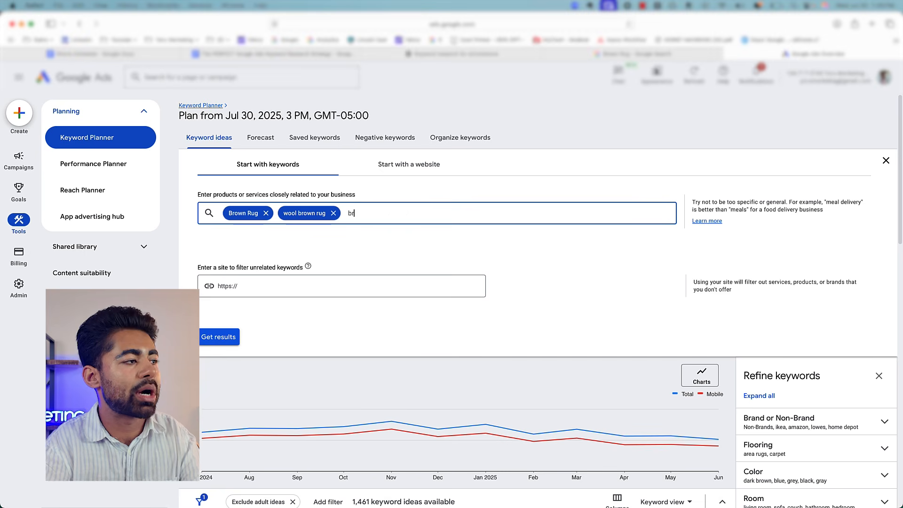
type("own carpet")
key("Return")
key("Return")
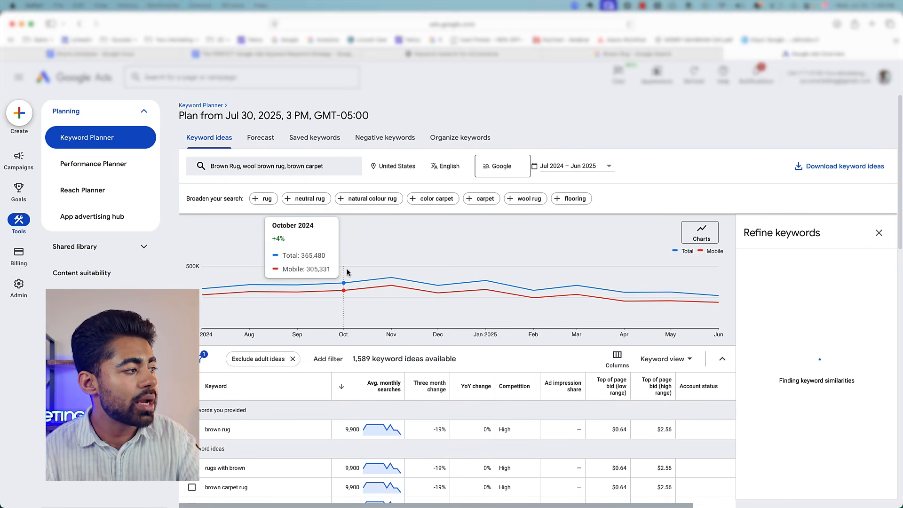
Step: Review the three-month and year-over-year changes in the updated keyword ideas, including those for "brown and white cowhide"
scroll(405, 273, "down", 3)
scroll(433, 338, "down", 3)
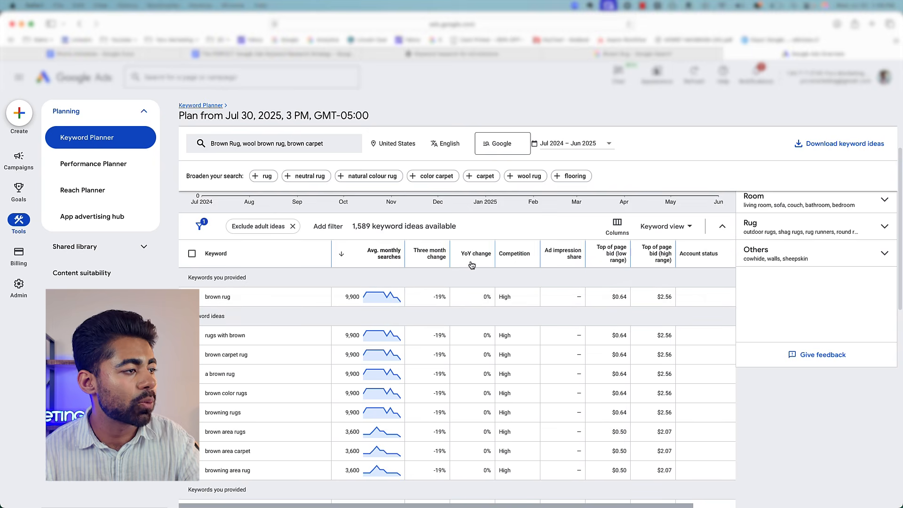
scroll(489, 372, "down", 5)
scroll(470, 353, "up", 1)
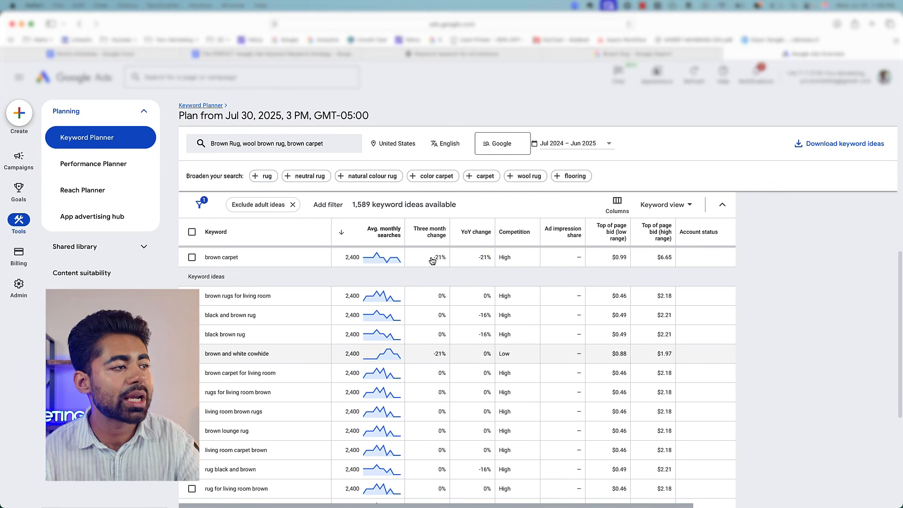
double_click(441, 354)
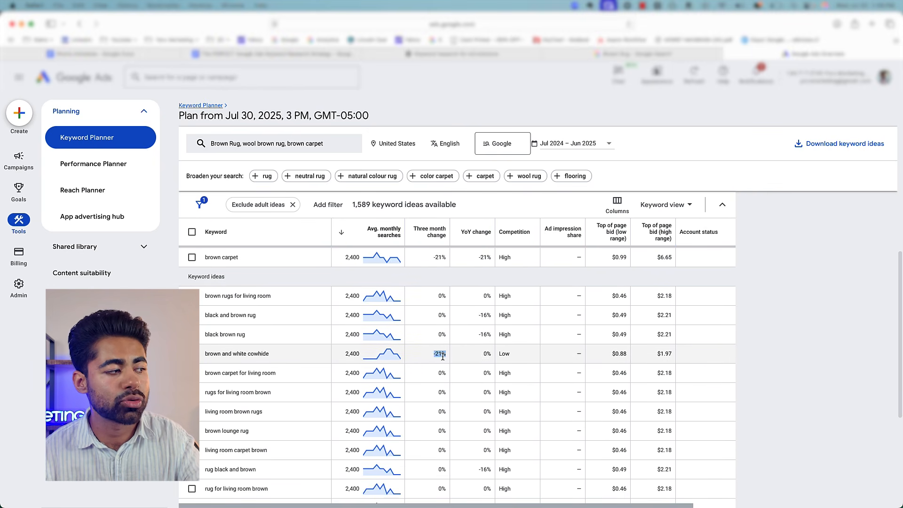
scroll(395, 372, "up", 10)
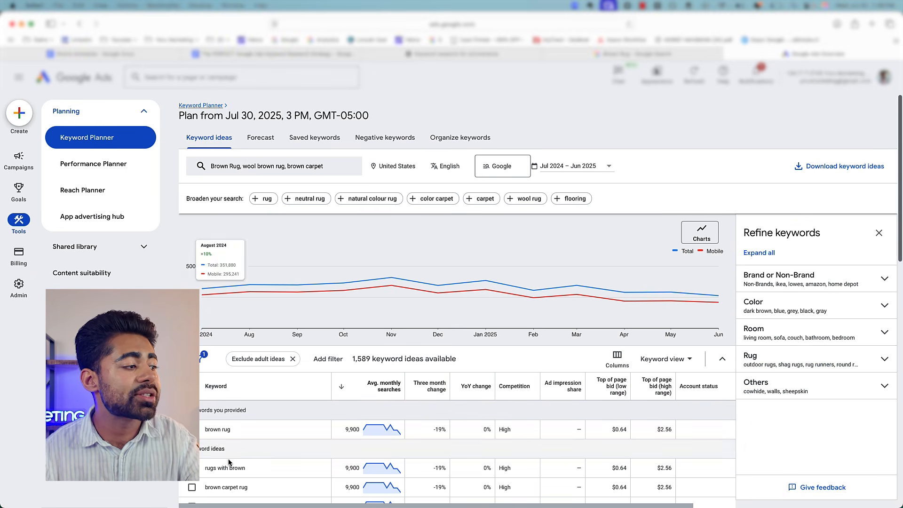
Step: Copy the keyword idea "brown carpet rug" from the Keyword Planner and search Google for it in place of the previous query
triple_click(218, 430)
scroll(222, 462, "down", 2)
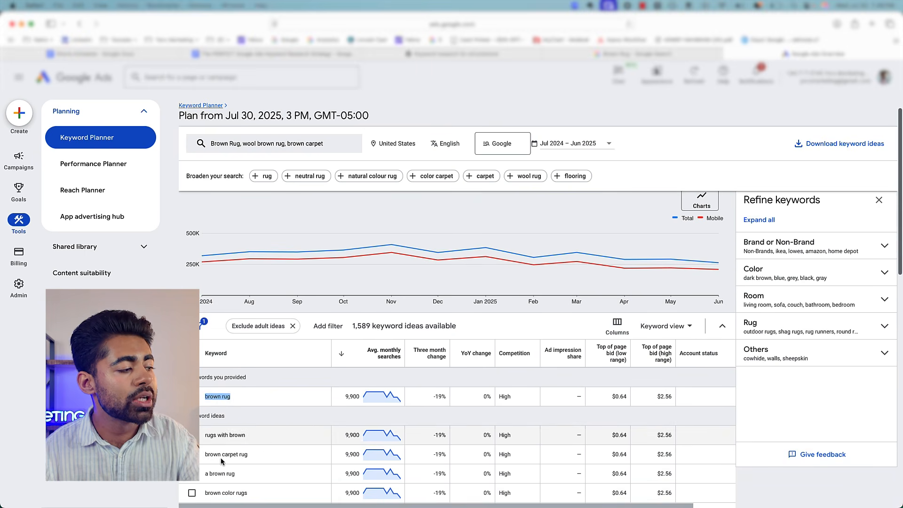
triple_click(222, 458)
key("super+c")
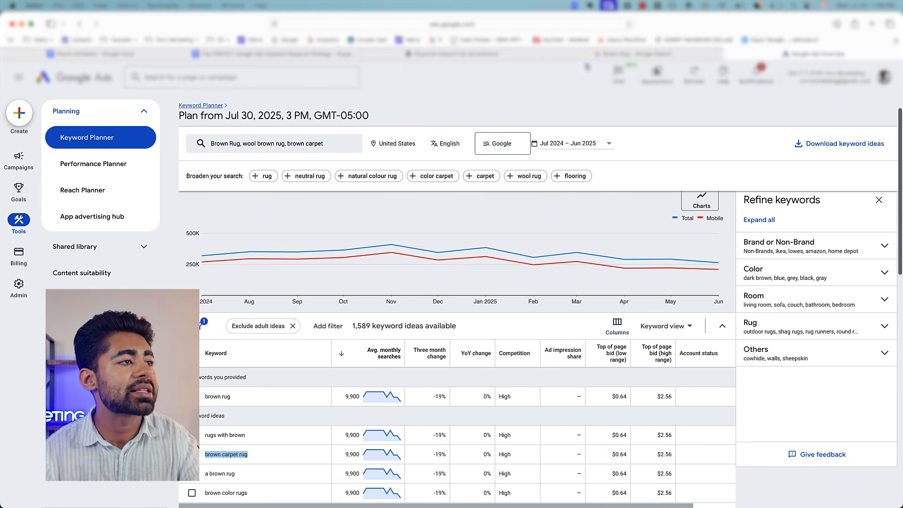
left_click(611, 53)
triple_click(427, 84)
key("BackSpace")
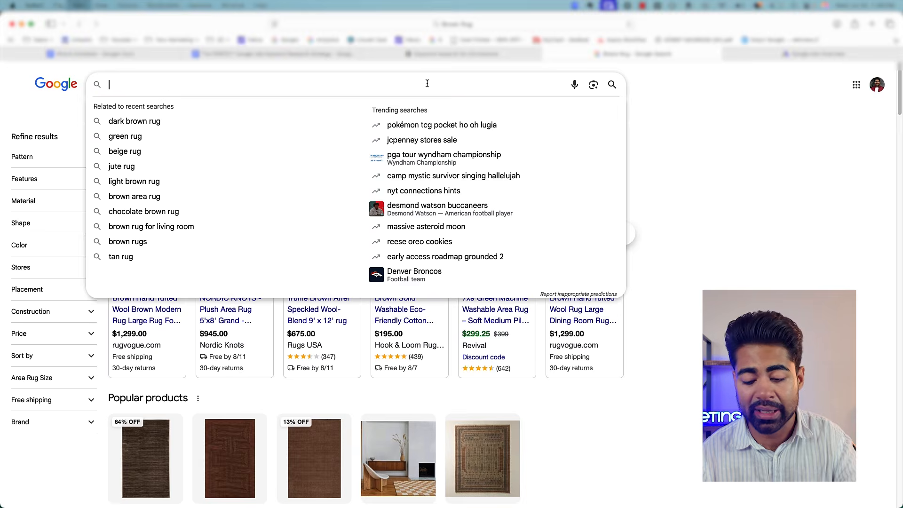
key("super+v")
key("Return")
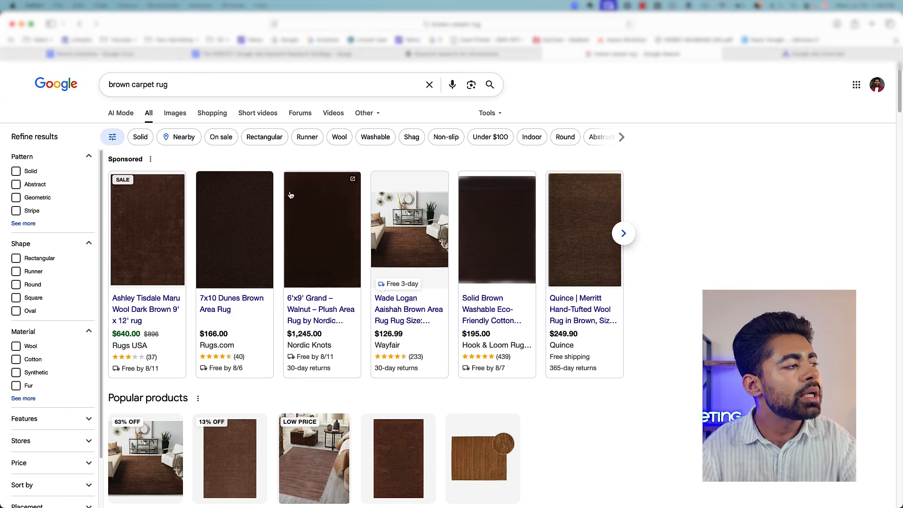
Step: Examine the sponsored product ads for "brown carpet rug" and advance the ad carousel to the next set of products
double_click(232, 89)
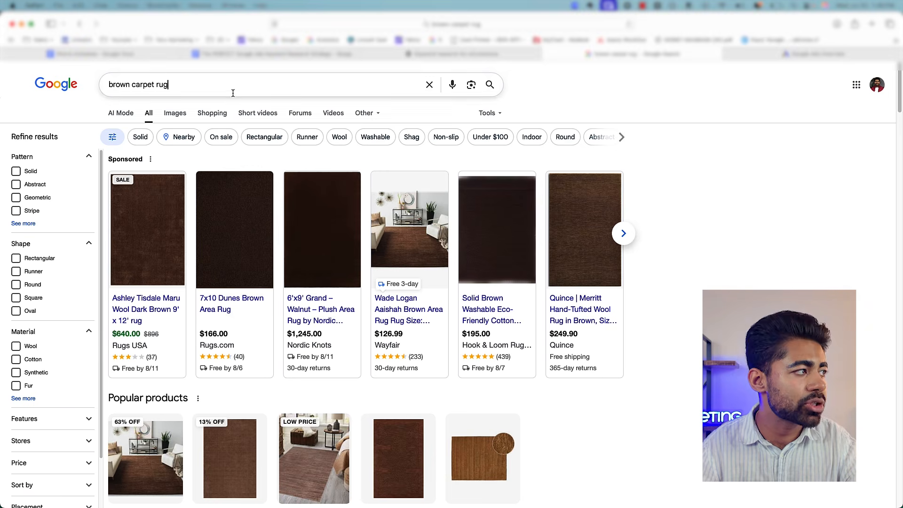
left_click(532, 107)
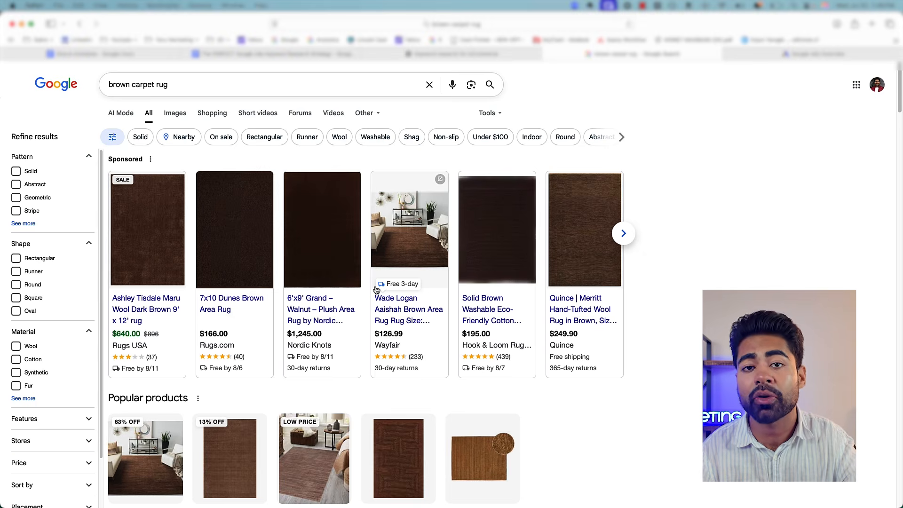
mouse_move(377, 290)
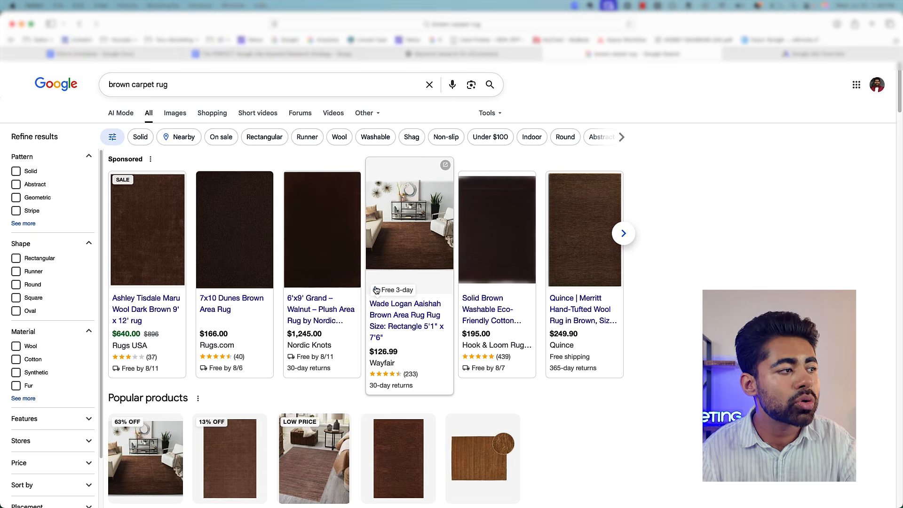
mouse_move(270, 210)
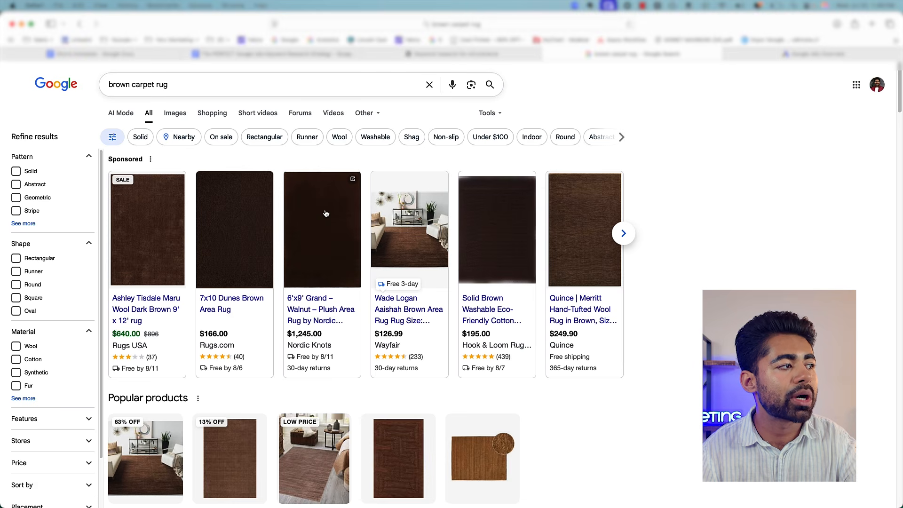
mouse_move(332, 241)
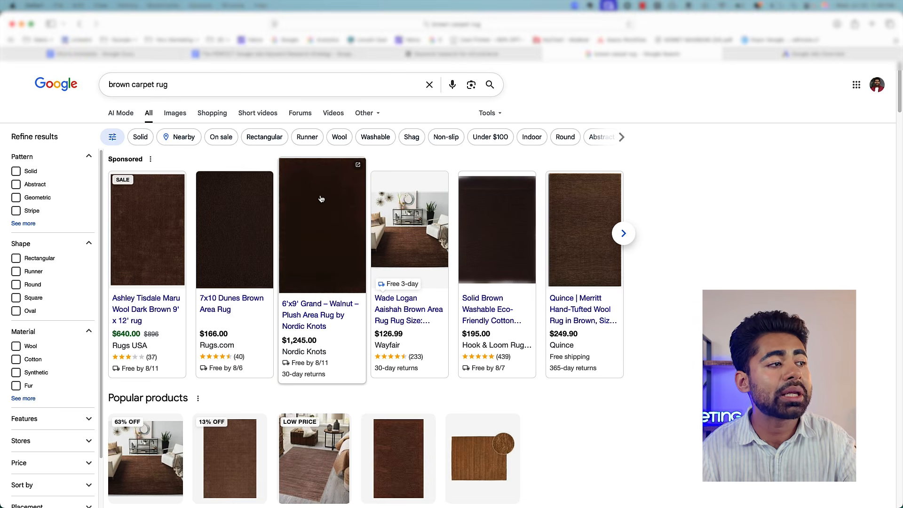
mouse_move(427, 213)
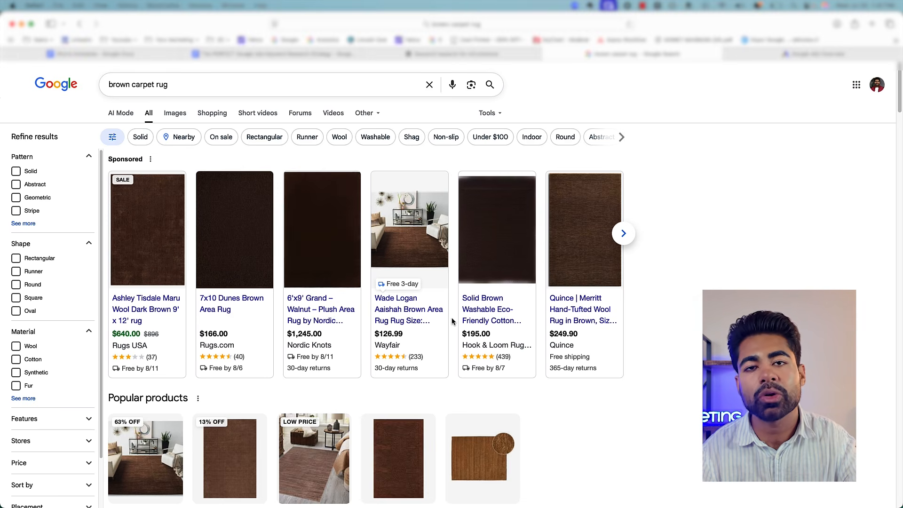
left_click(624, 233)
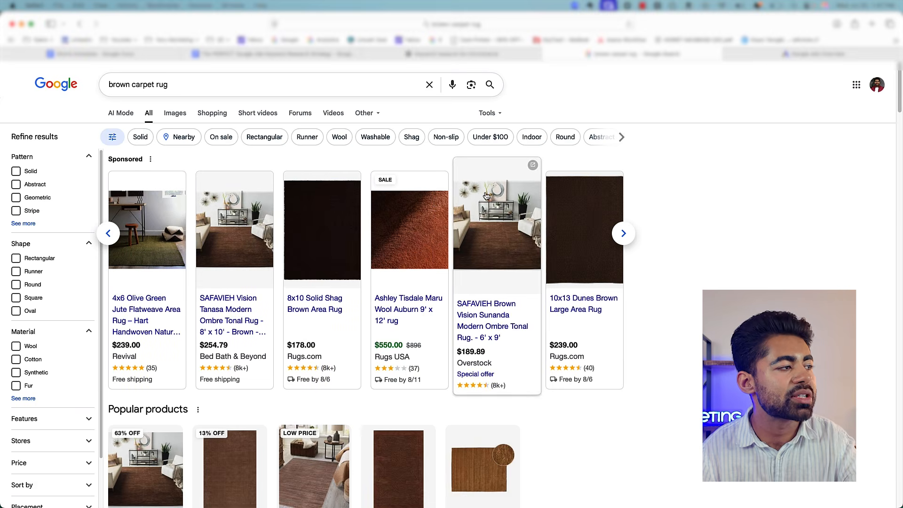